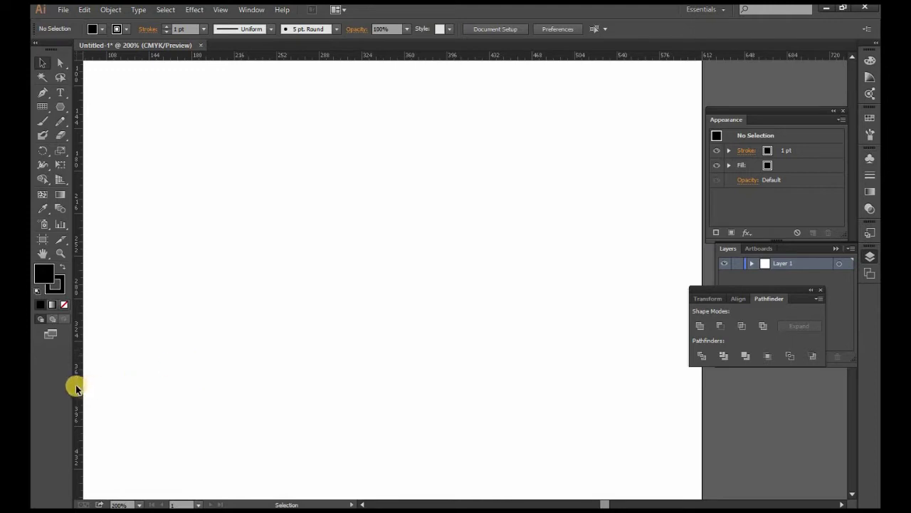
Step: Place a vertical ruler guide down the middle of the artboard at X 329.5 pt
drag(77, 388, 348, 379)
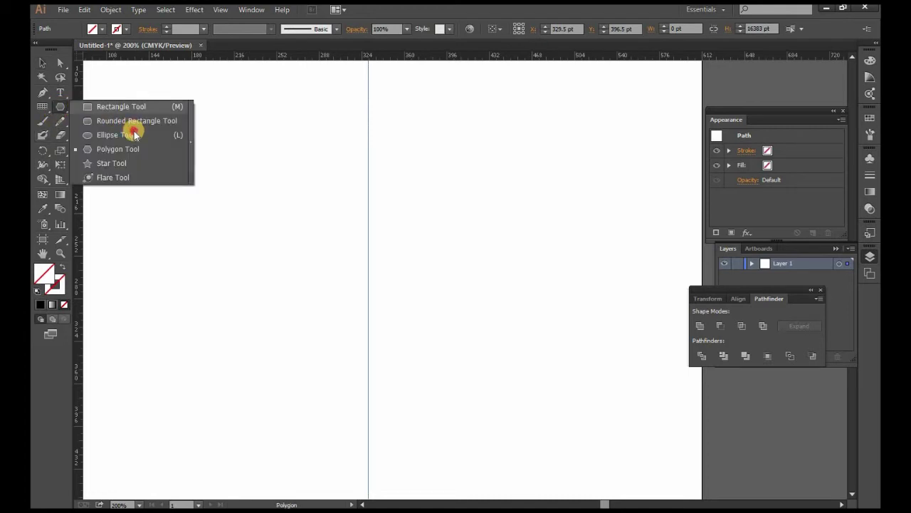
Step: Draw an upright hexagon with vertical sides on the guide using the Polygon tool
drag(58, 109, 138, 154)
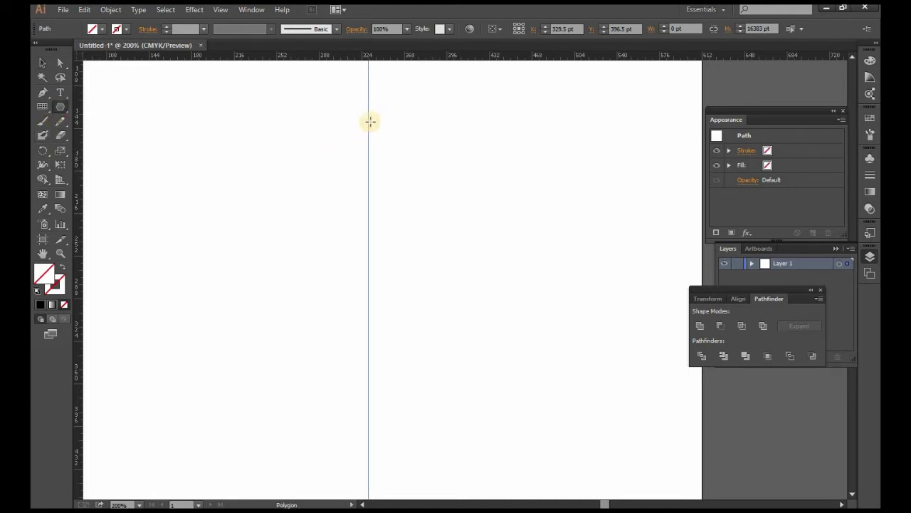
drag(361, 134, 410, 163)
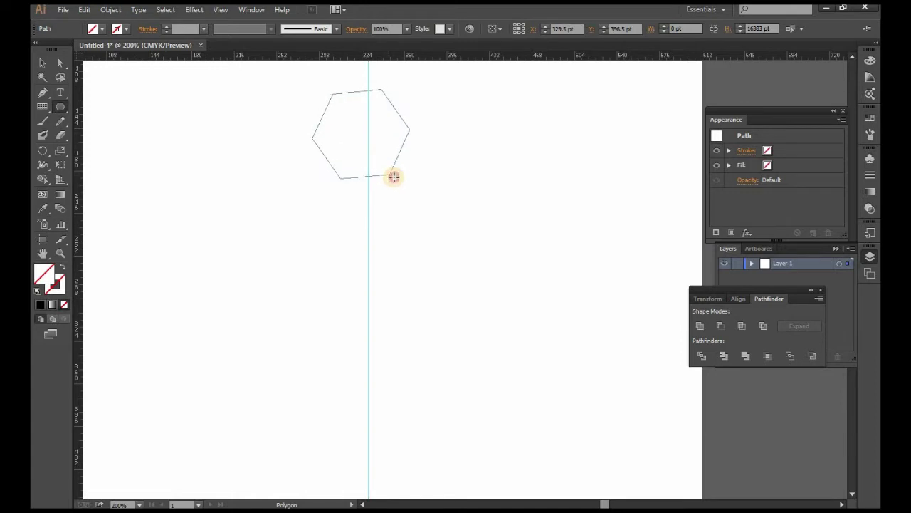
drag(410, 163, 413, 165)
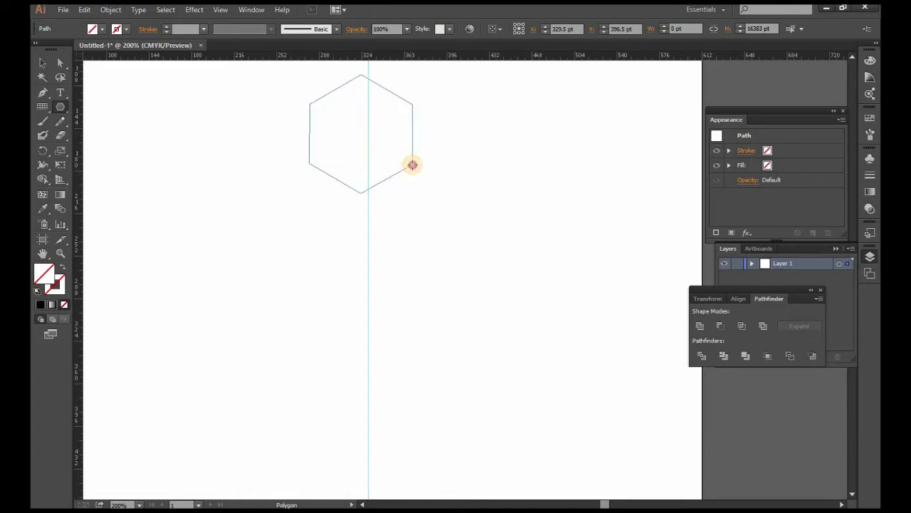
drag(412, 164, 433, 174)
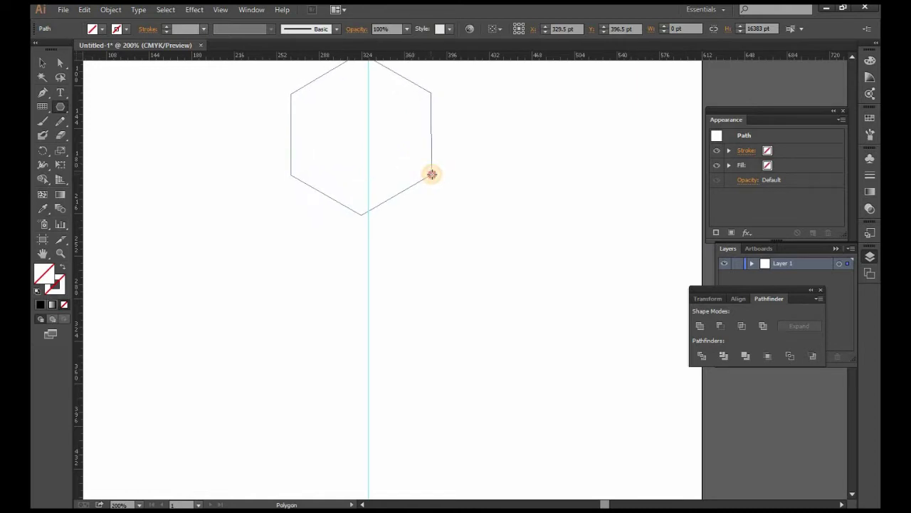
Step: Give the hexagon a black stroke outline
click(42, 63)
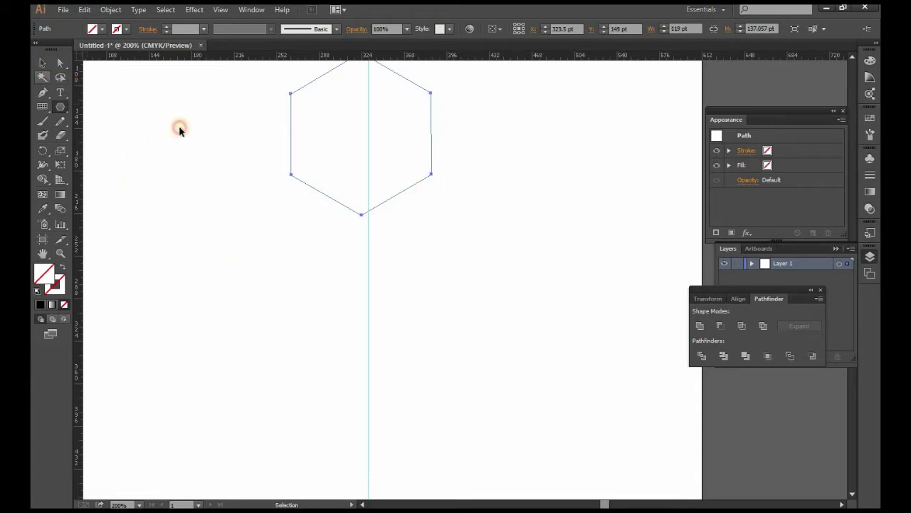
click(487, 114)
drag(398, 157, 91, 23)
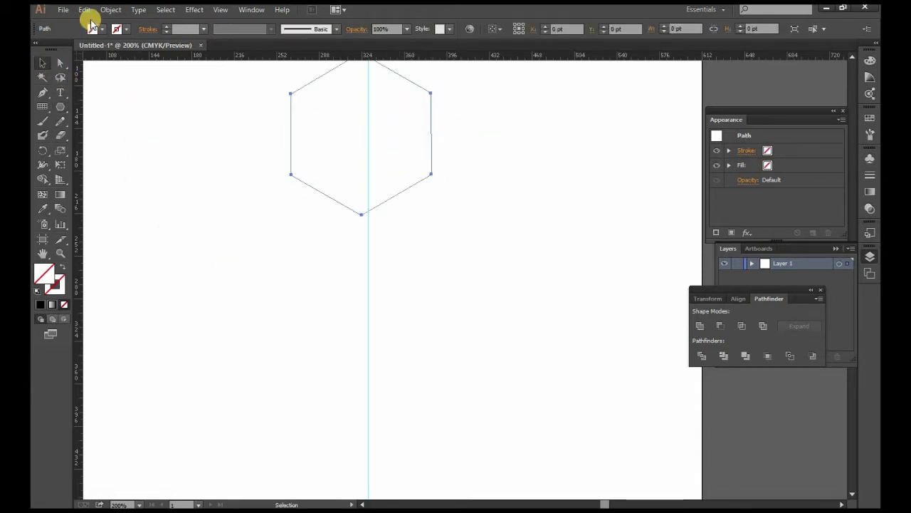
click(121, 30)
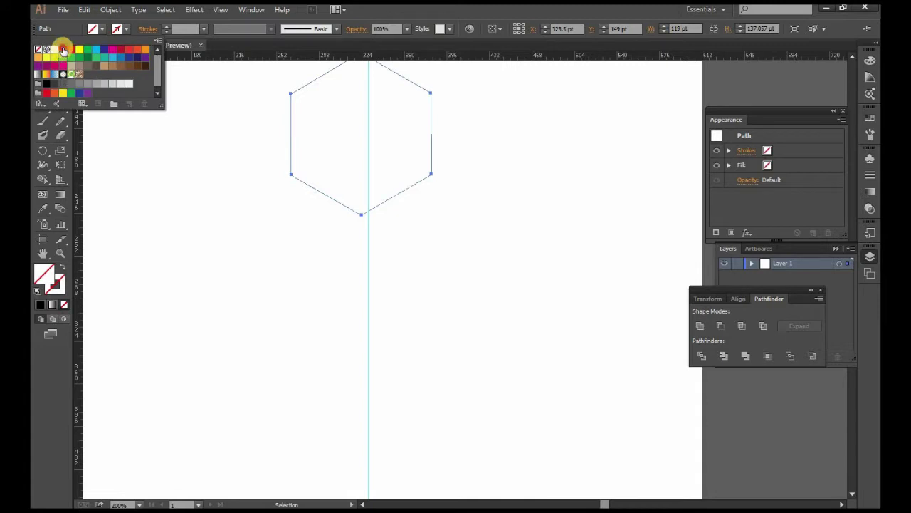
click(63, 49)
click(211, 125)
Step: Move the hexagon down so it sits centred on the vertical guide
click(370, 136)
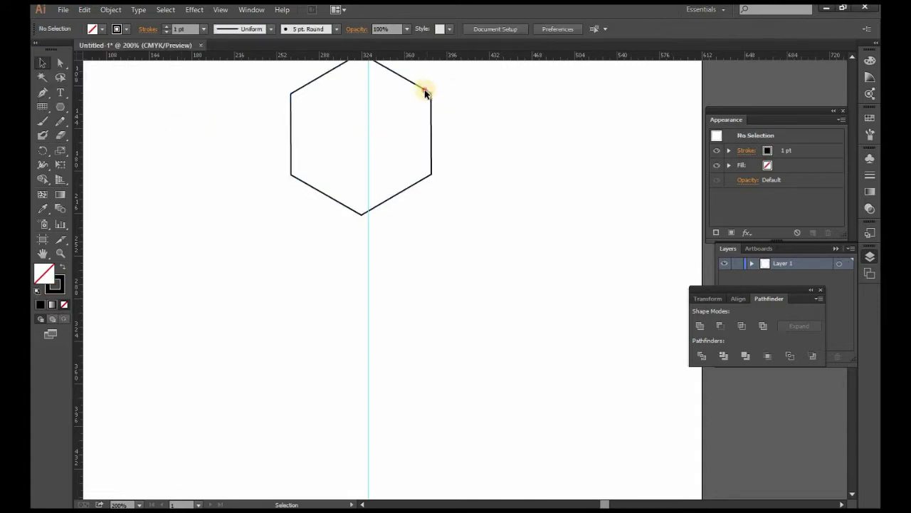
drag(441, 118, 468, 157)
click(438, 226)
drag(413, 315, 335, 297)
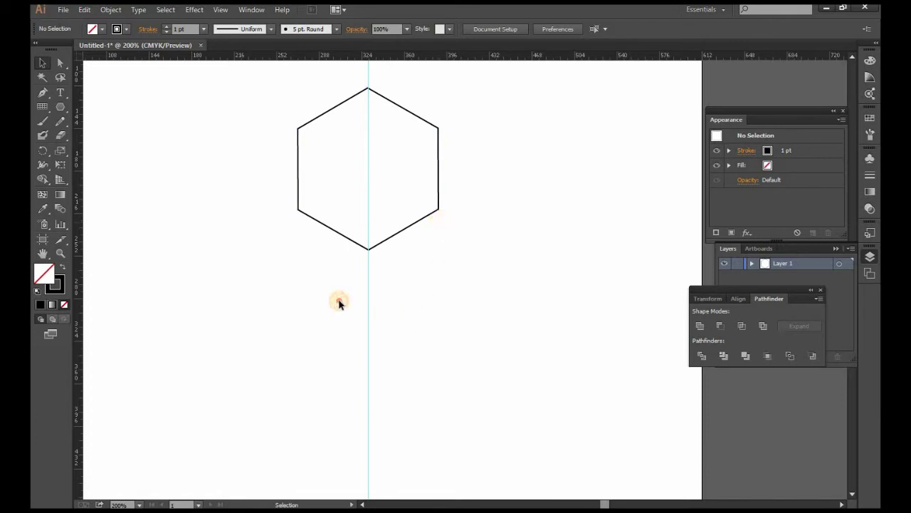
key(ctrl+shift+a)
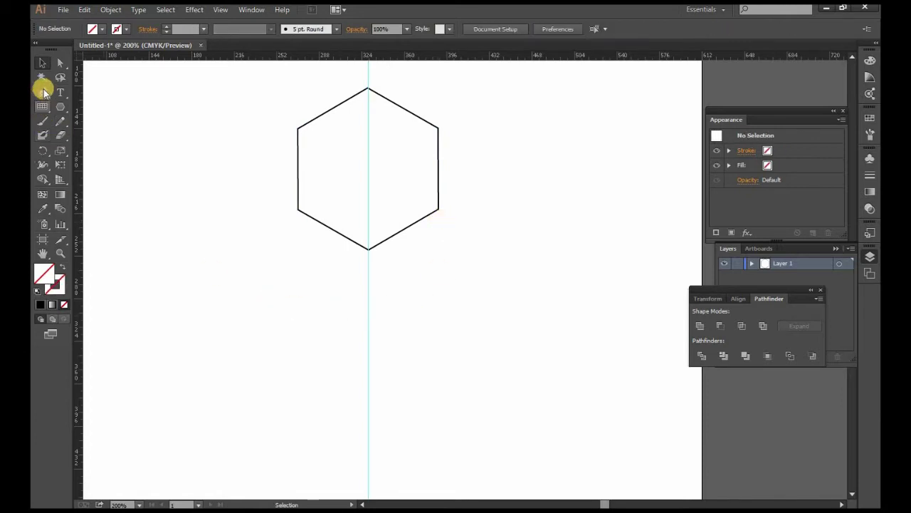
Step: Draw a black 1 pt vertical line through the hexagon's top and bottom corners
click(45, 92)
drag(40, 113, 87, 109)
drag(368, 89, 367, 265)
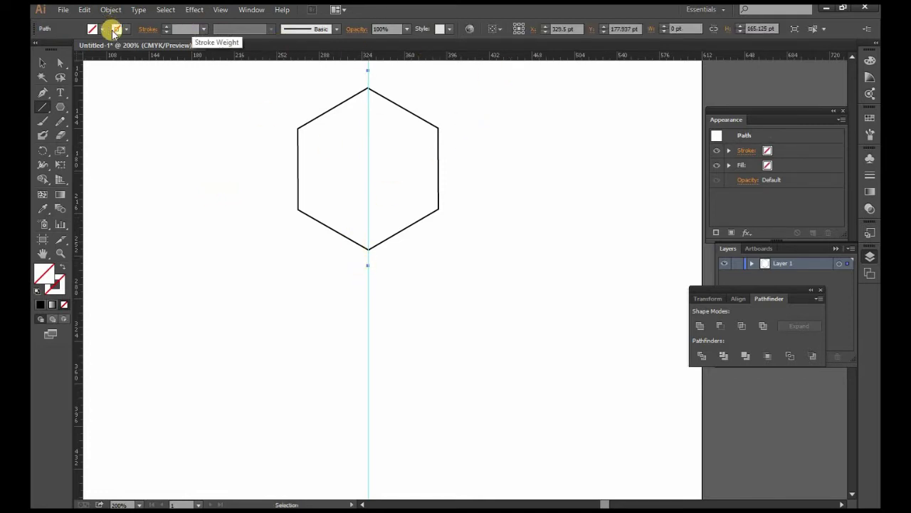
click(93, 28)
click(65, 52)
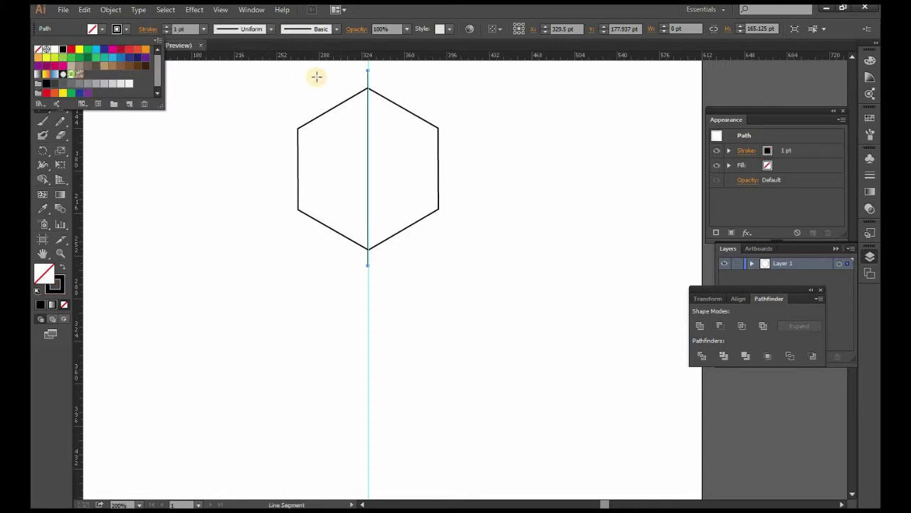
Step: Select all and align the hexagon and lines on their vertical centres
click(41, 63)
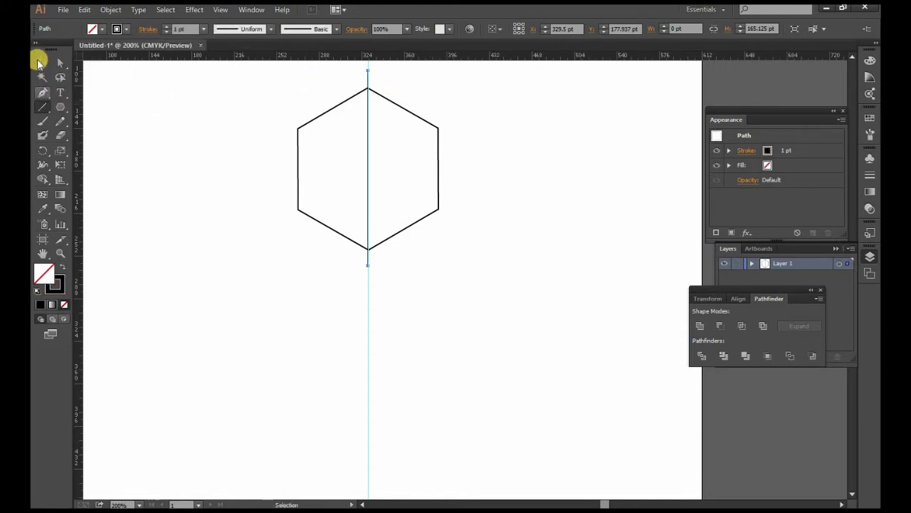
key(ctrl+a)
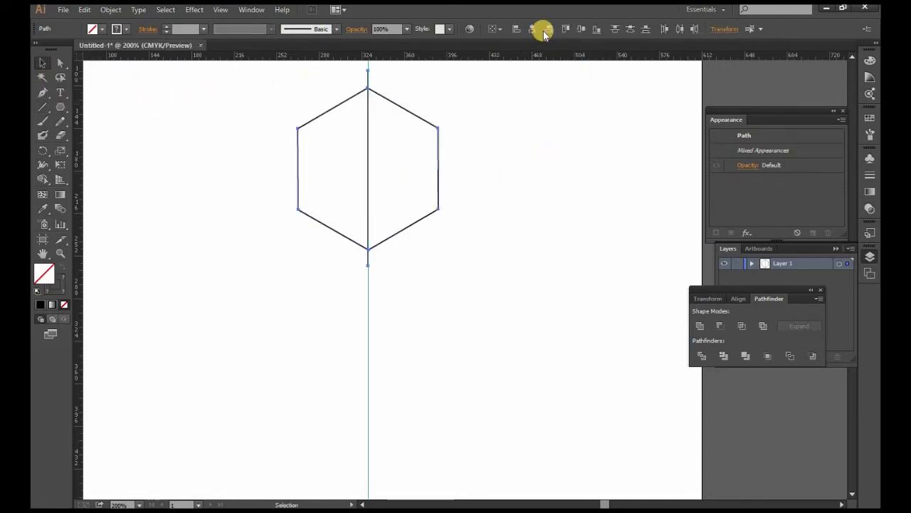
click(582, 28)
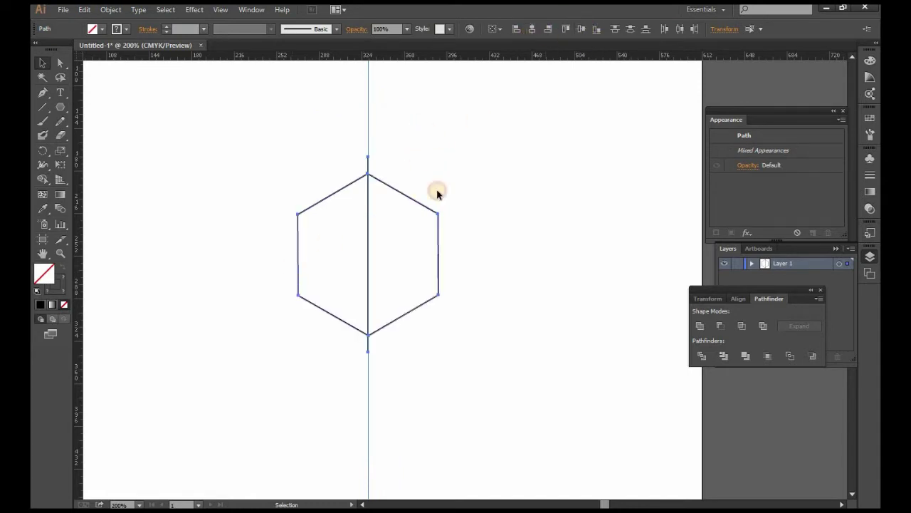
click(293, 298)
Step: Delete the full-height guide line, keeping the short vertical line selected
drag(411, 117, 283, 124)
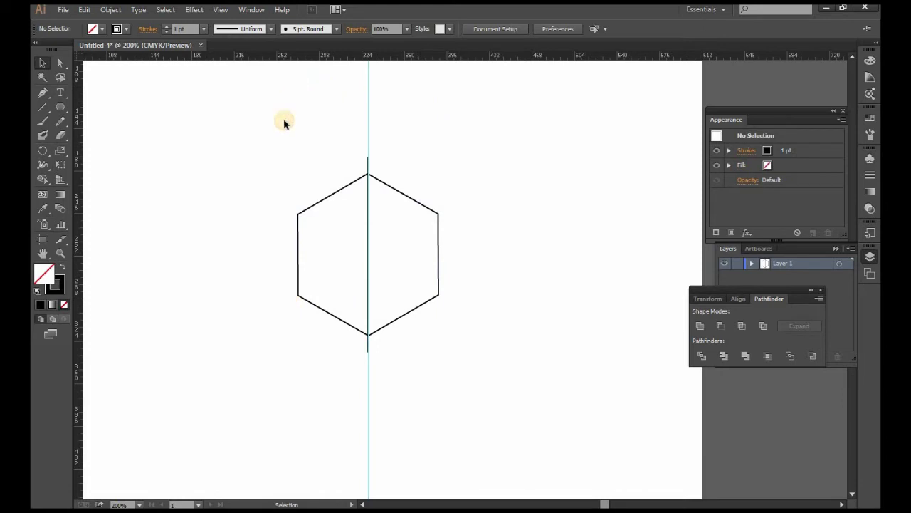
key(Delete)
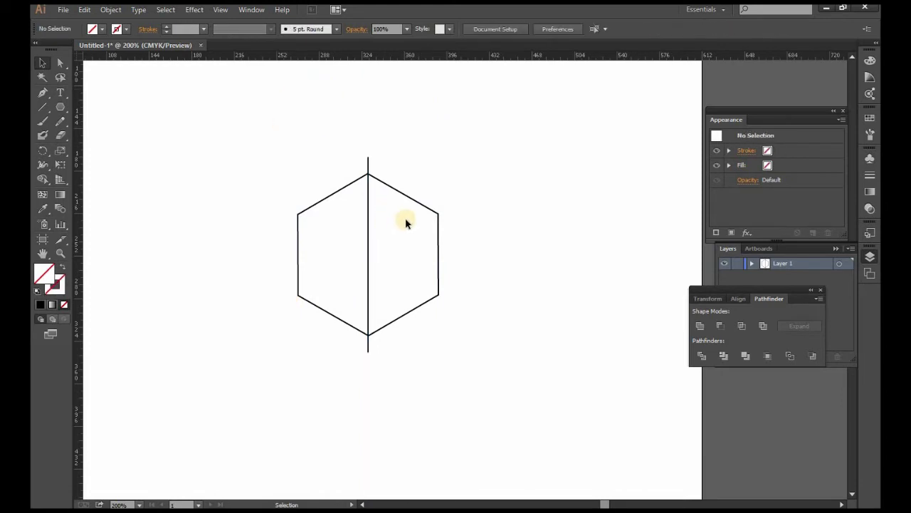
scroll(405, 223, down, 2)
drag(361, 292, 365, 276)
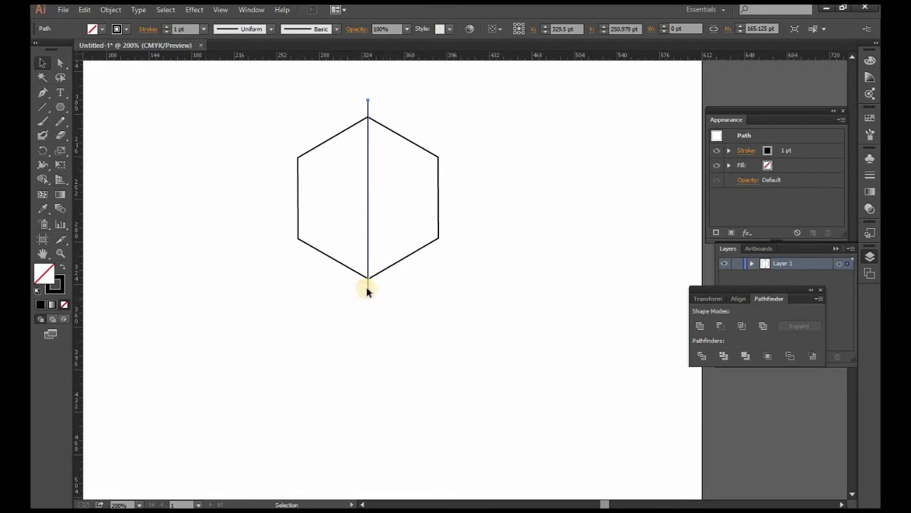
Step: Add two 60° Transform > Rotate copies of the line, forming a three-line asterisk
right_click(367, 288)
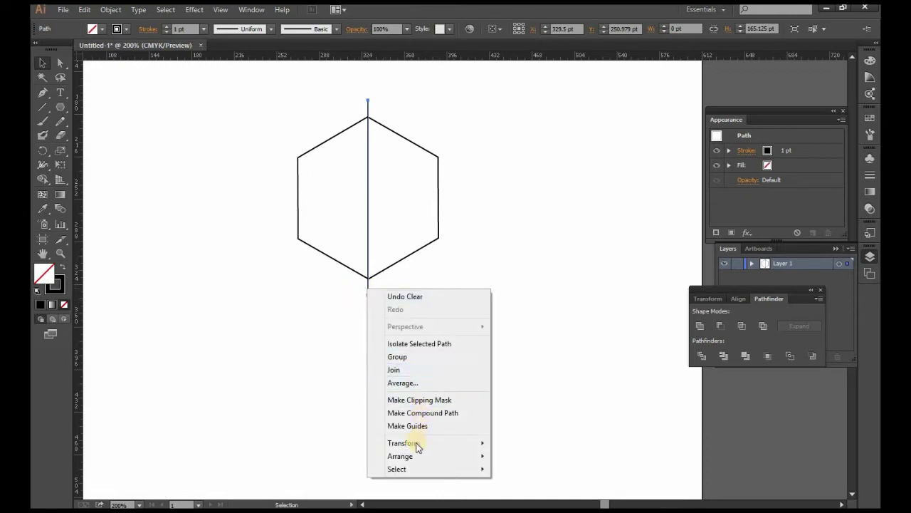
mouse_move(404, 443)
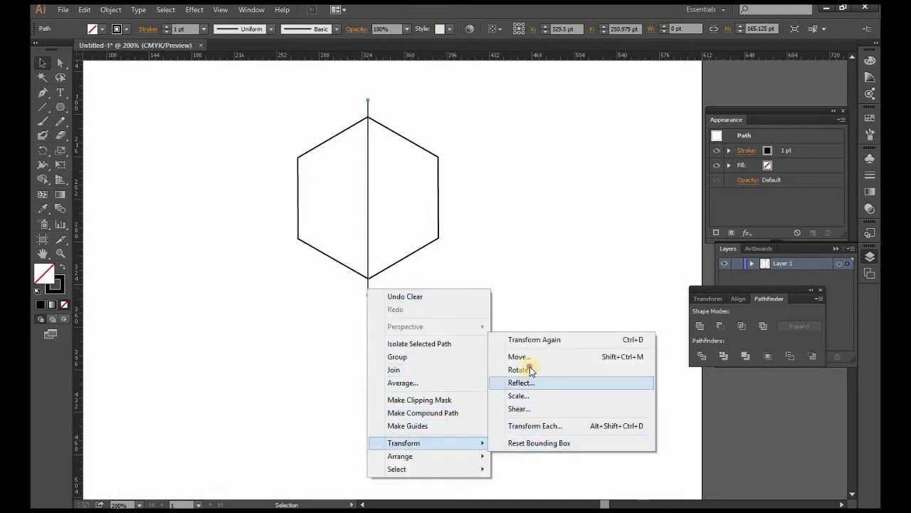
click(552, 370)
text(60)
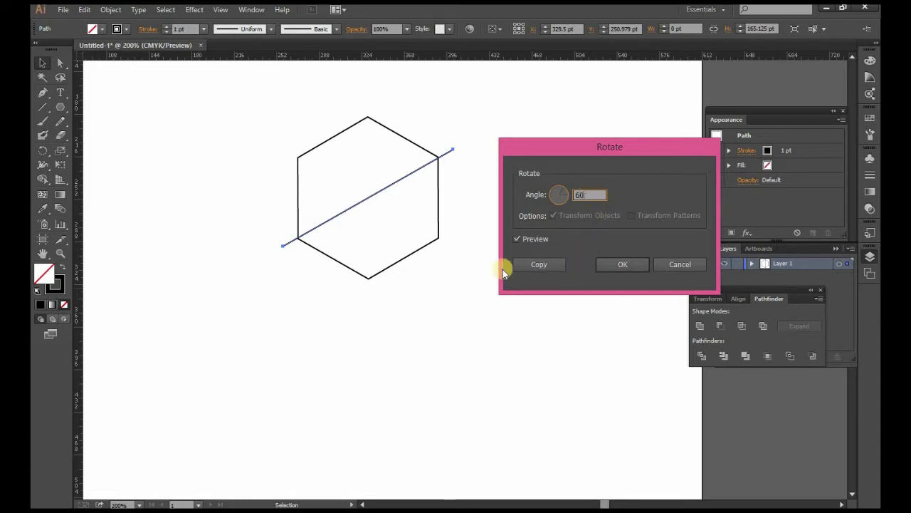
click(526, 265)
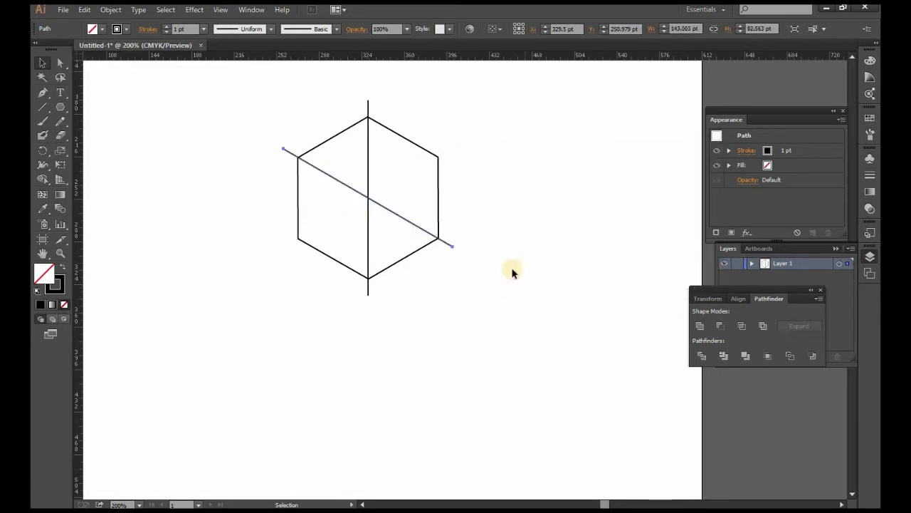
right_click(453, 249)
mouse_move(489, 402)
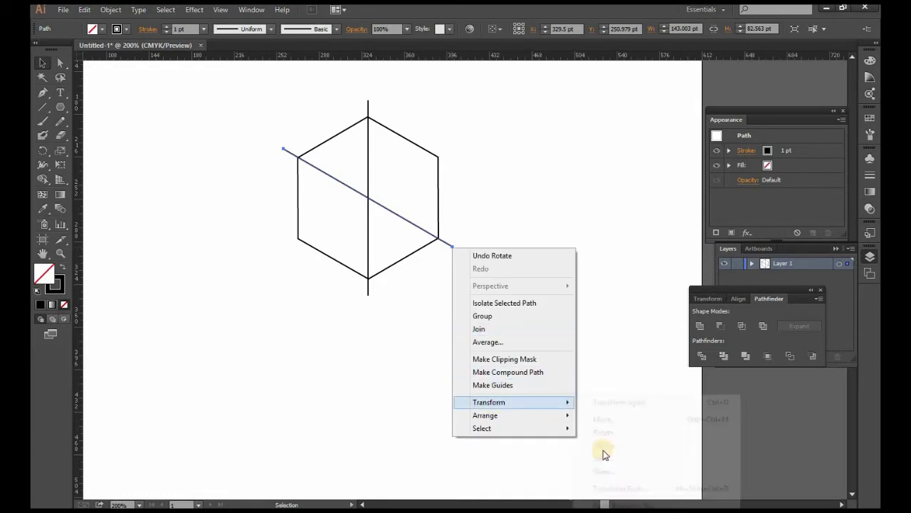
click(621, 432)
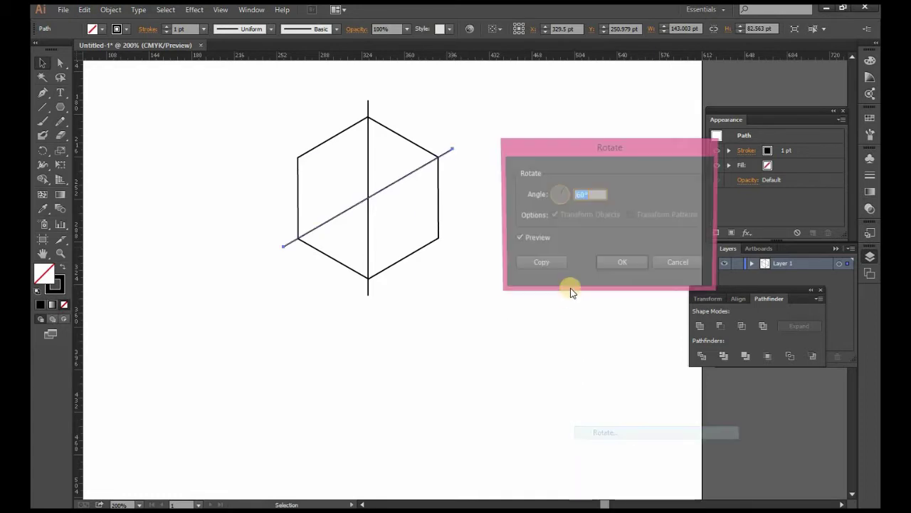
click(543, 264)
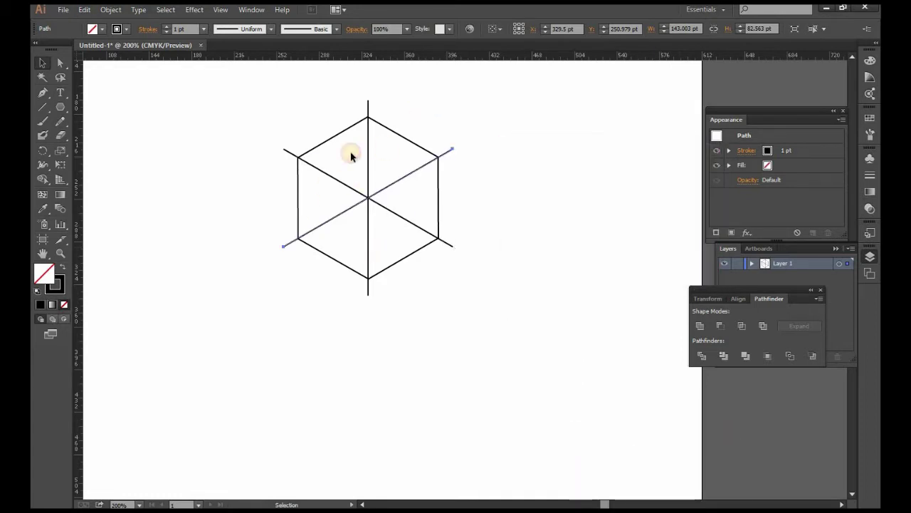
drag(241, 91, 496, 298)
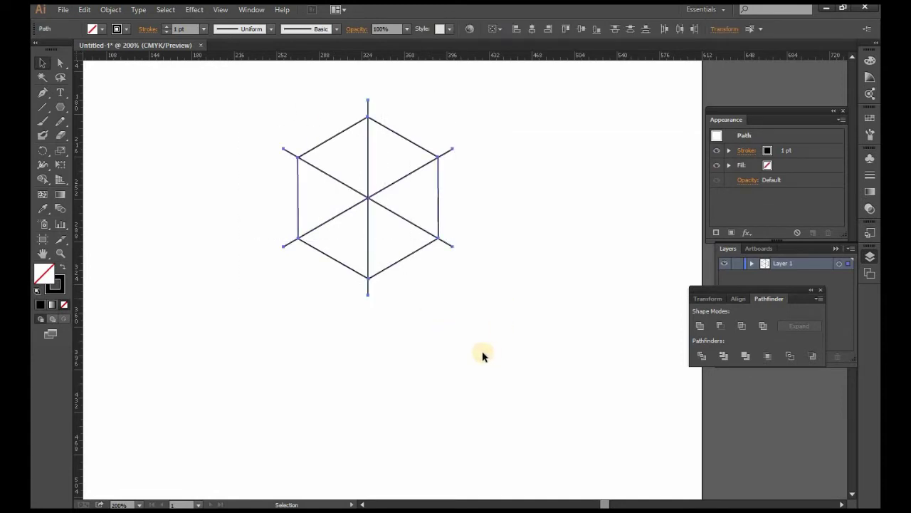
Step: Divide the hexagon into faces and merge the two halves of the top face
click(701, 355)
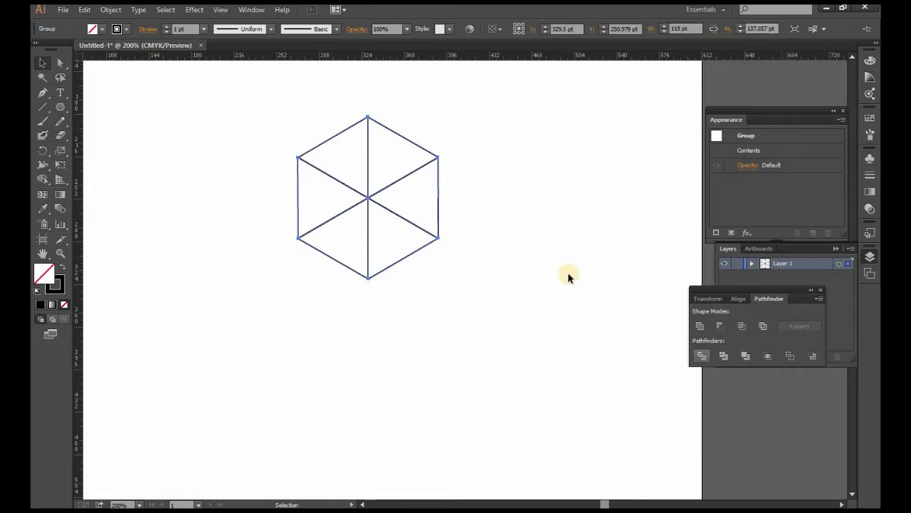
click(529, 232)
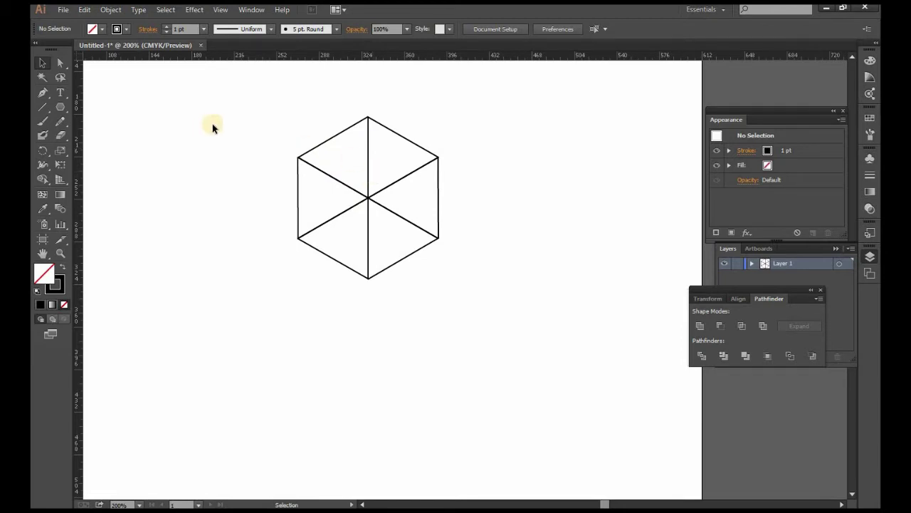
click(60, 67)
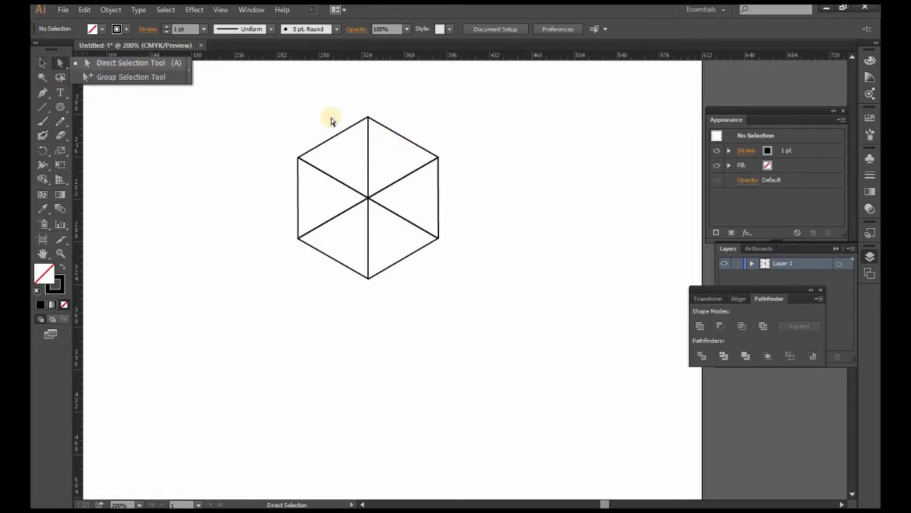
drag(324, 113, 400, 137)
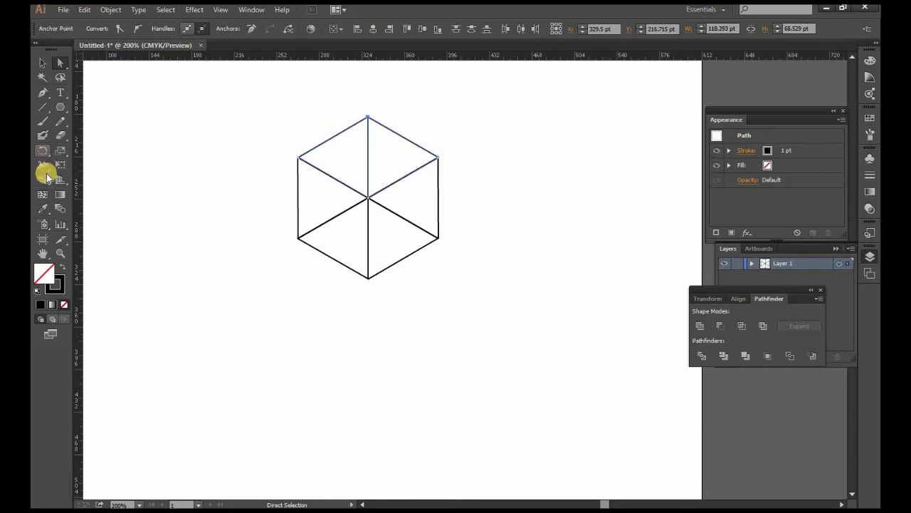
drag(45, 184, 91, 179)
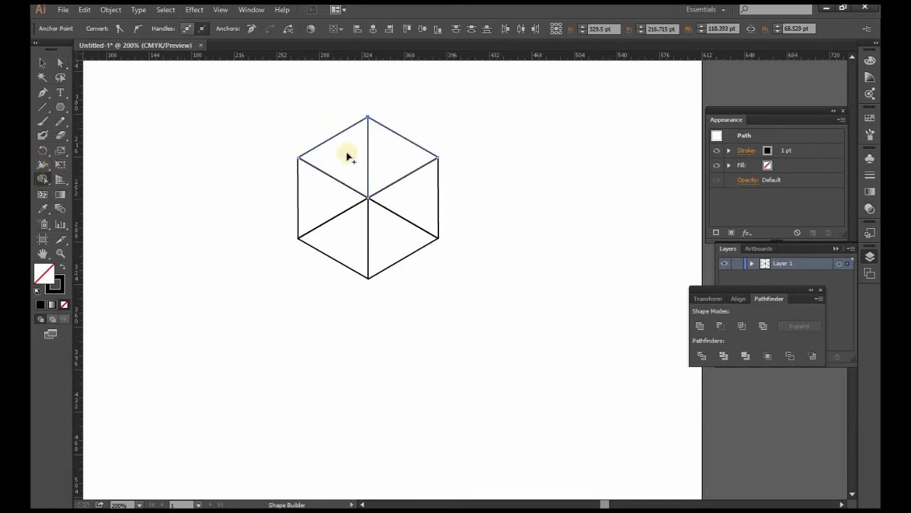
drag(344, 152, 385, 155)
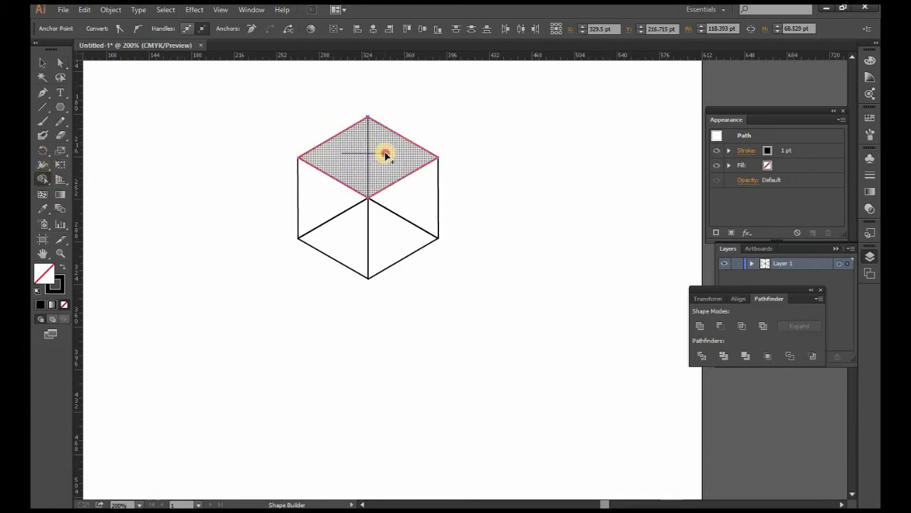
Step: Merge the two triangles of the right face with Shape Builder
click(61, 64)
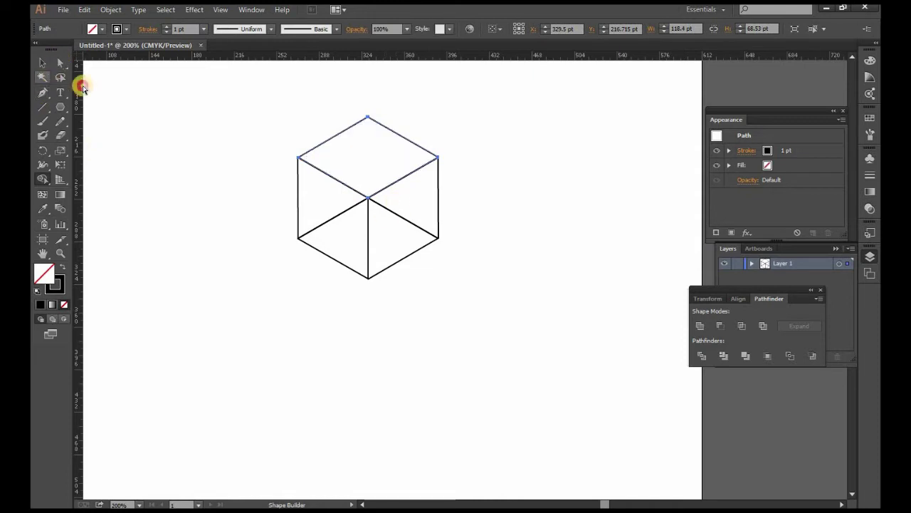
drag(417, 214, 474, 269)
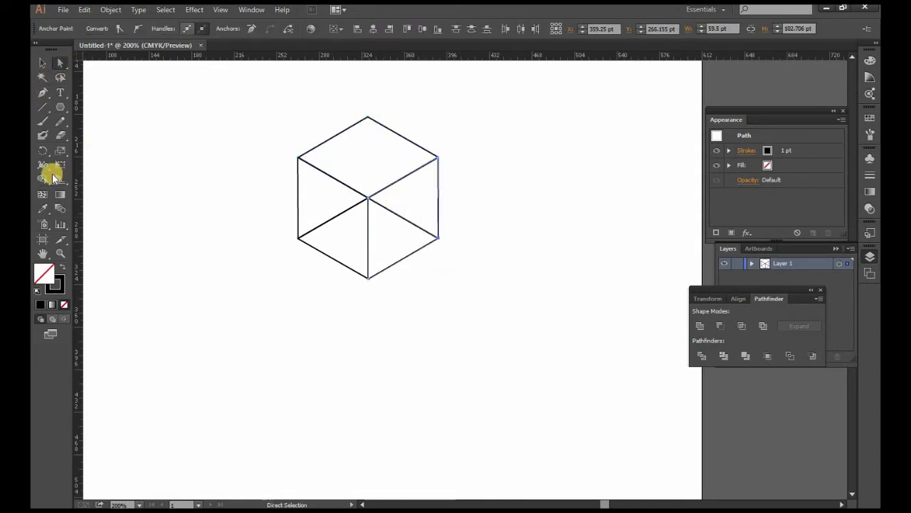
click(57, 188)
drag(417, 198, 368, 277)
Step: Merge the two triangles of the left face, completing the cube outline
click(61, 63)
click(292, 193)
key(shift+m)
drag(346, 242, 332, 309)
click(43, 76)
key(v)
click(302, 260)
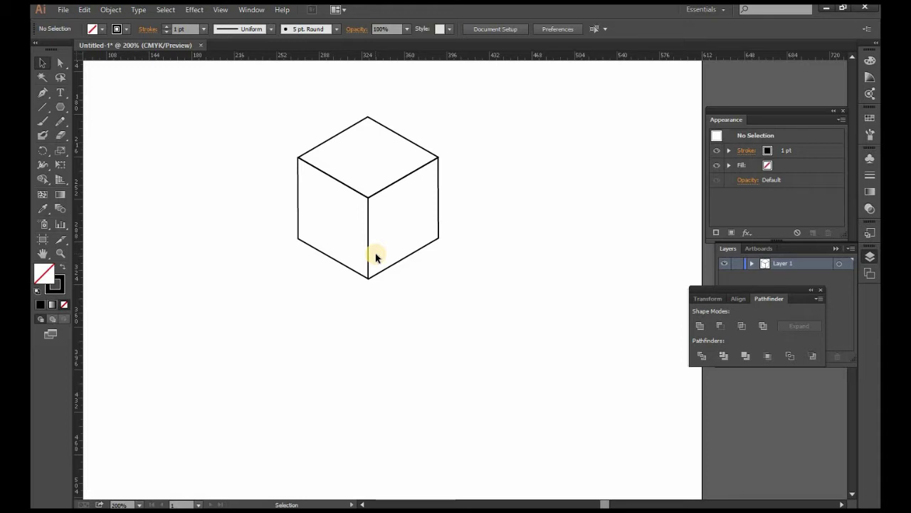
drag(290, 109, 473, 293)
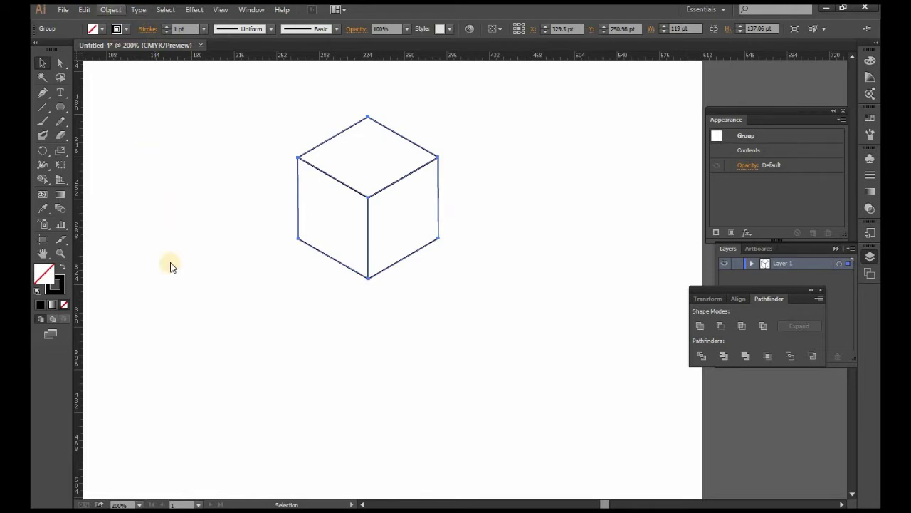
mouse_move(123, 248)
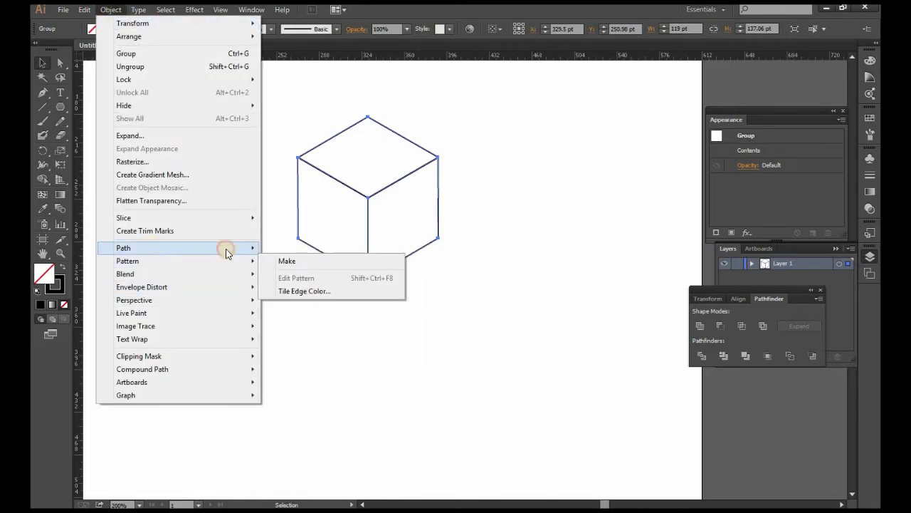
Step: Apply a -2 pt Offset Path to the cube with Preview enabled
click(318, 290)
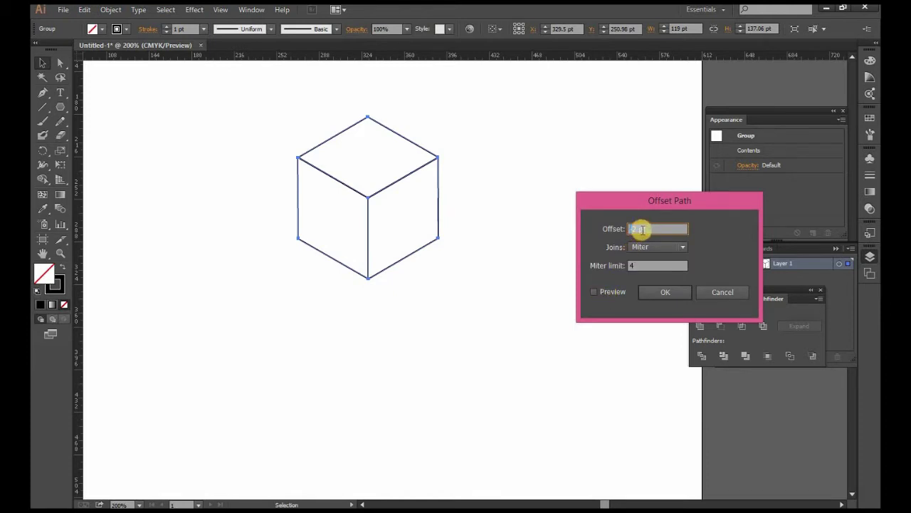
text(-2)
click(594, 293)
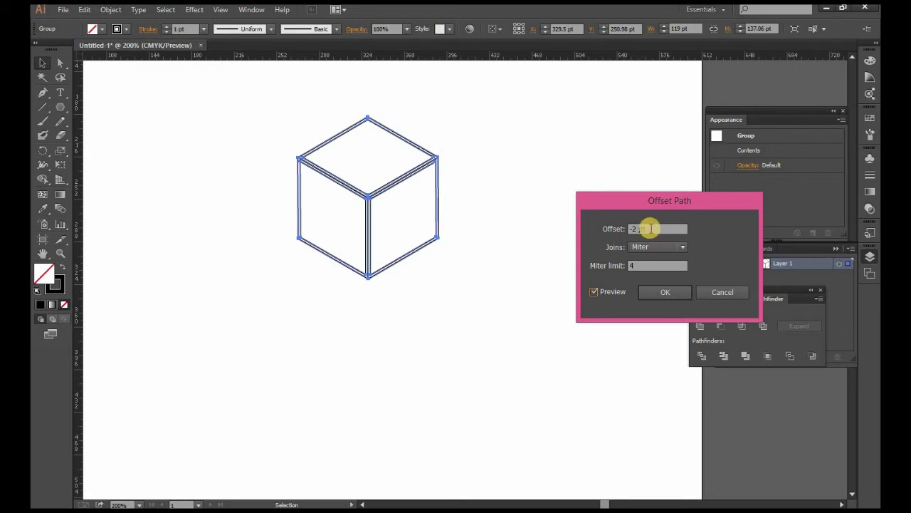
click(613, 228)
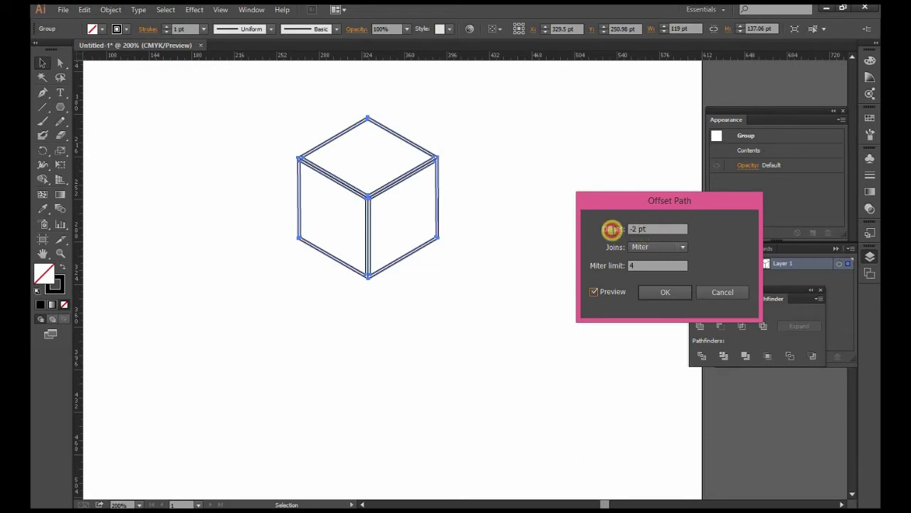
key(Up)
key(Down)
key(Down)
key(Down)
key(Down)
key(Up)
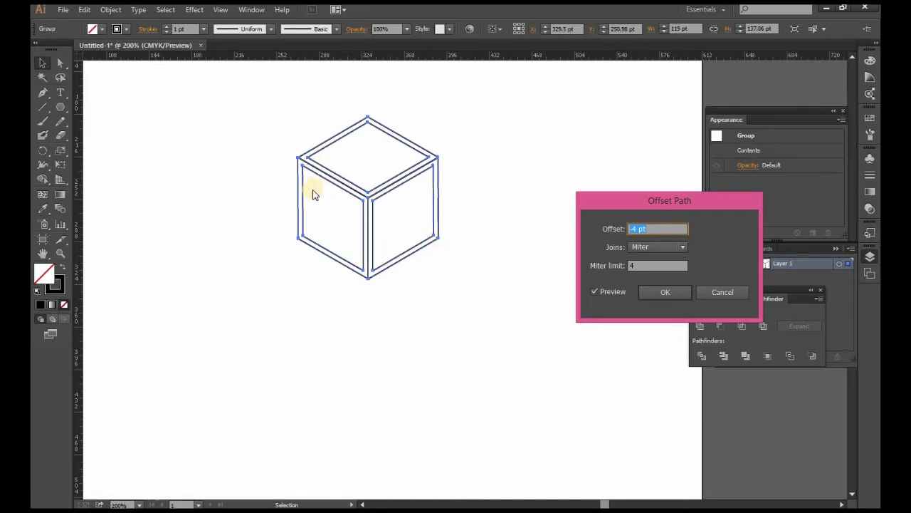
key(Up)
key(Up)
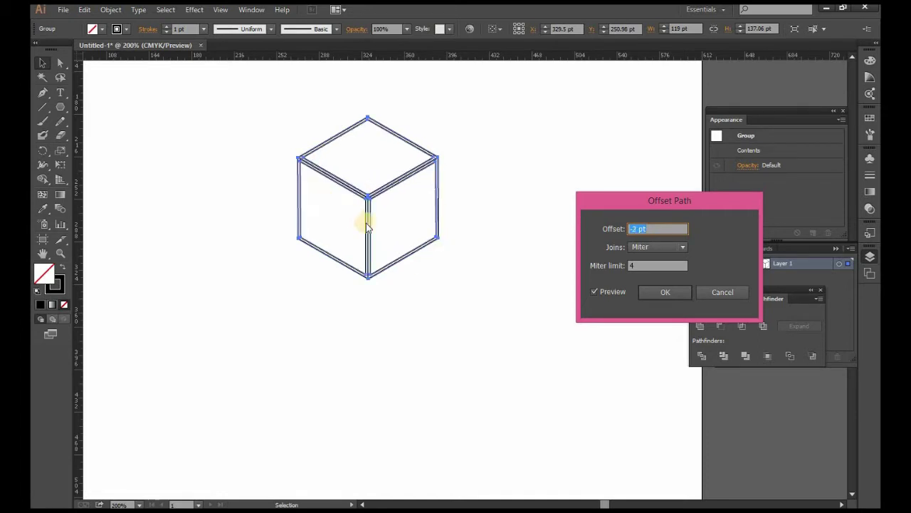
click(658, 293)
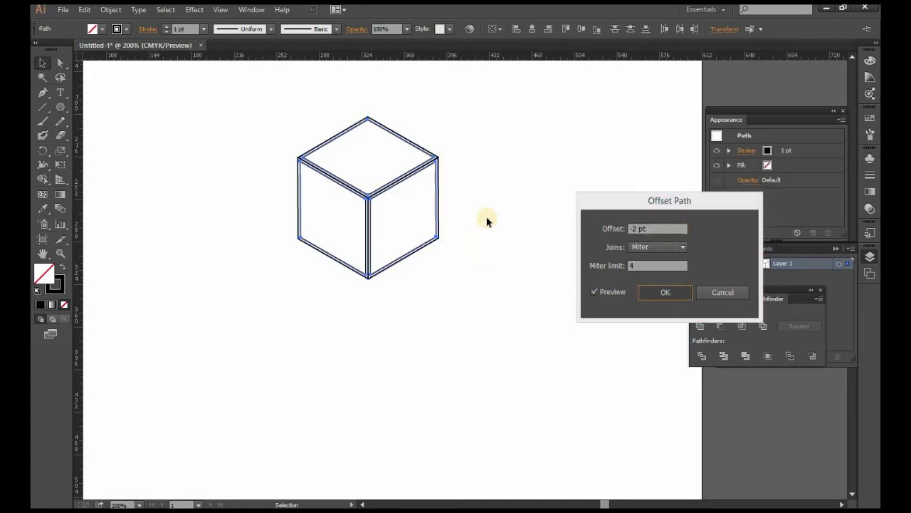
Step: Ungroup the cube and drag the three inset faces out to the lower right
click(452, 214)
click(383, 197)
right_click(382, 199)
click(417, 267)
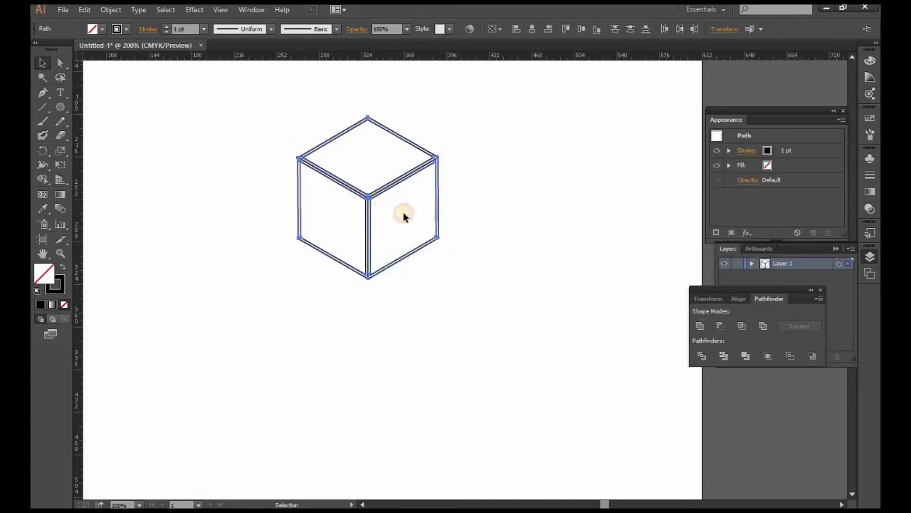
click(403, 211)
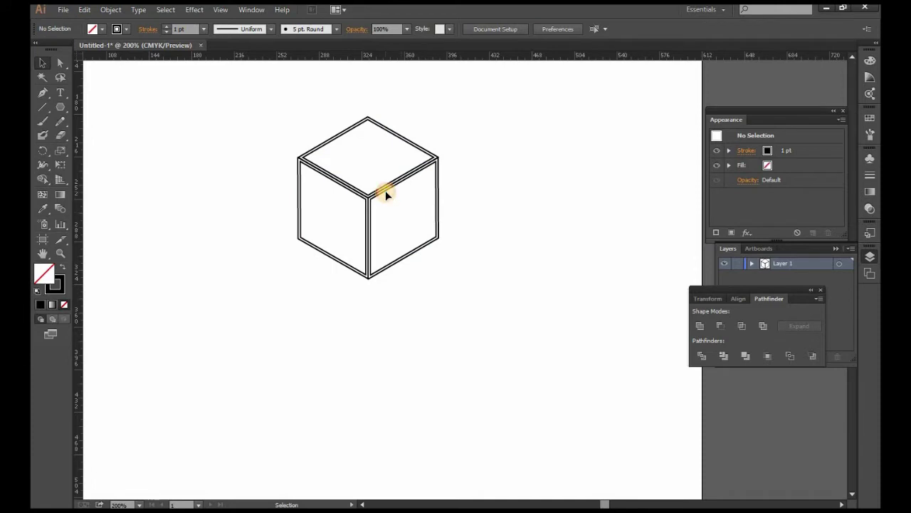
click(386, 190)
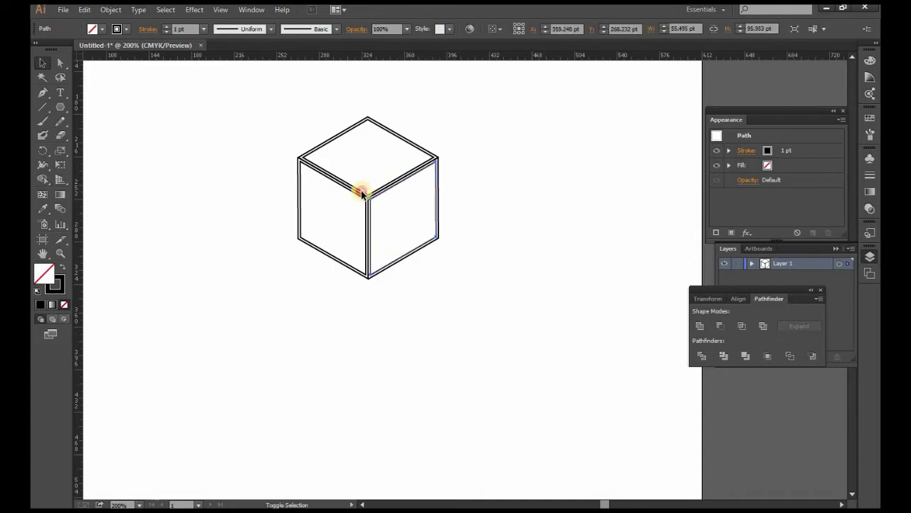
shift+click(361, 199)
shift+click(361, 199)
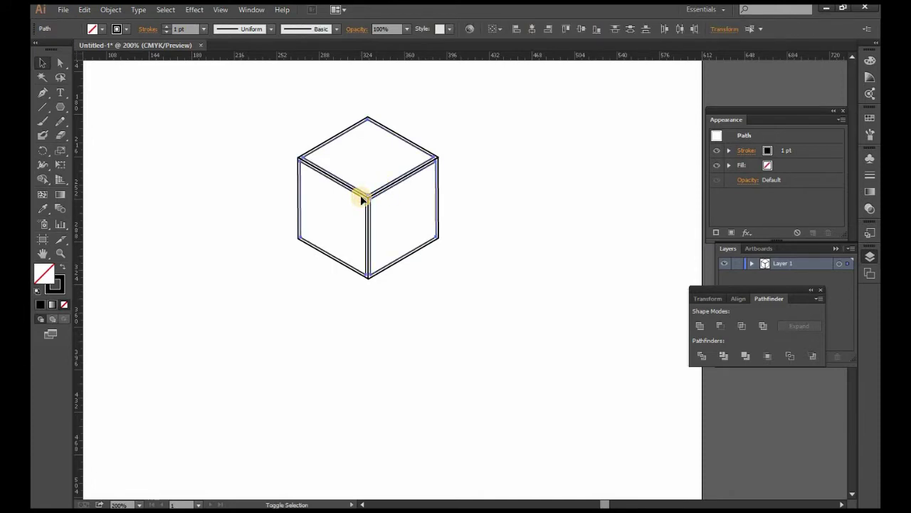
drag(361, 200, 540, 278)
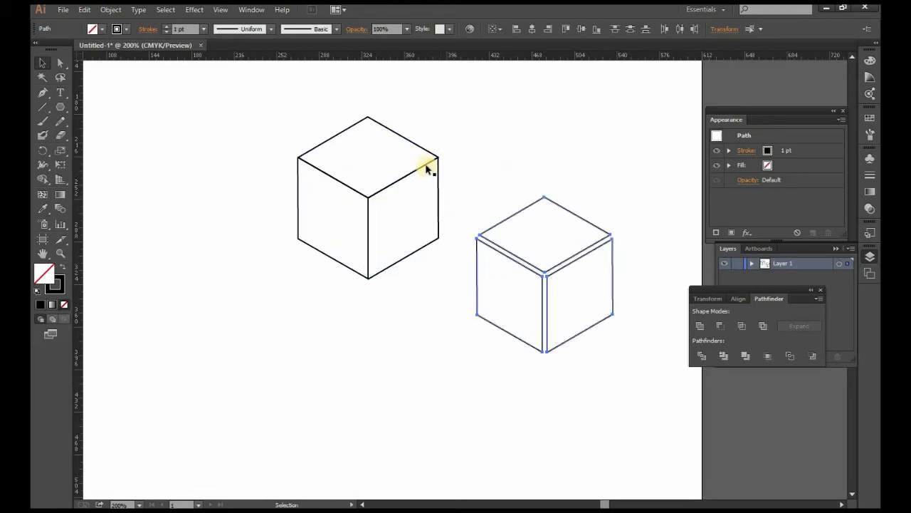
Step: Move the original cube left and the inset-face cube up toward the centre
key(a)
click(377, 222)
drag(264, 126, 476, 292)
key(v)
drag(197, 215, 198, 215)
click(554, 267)
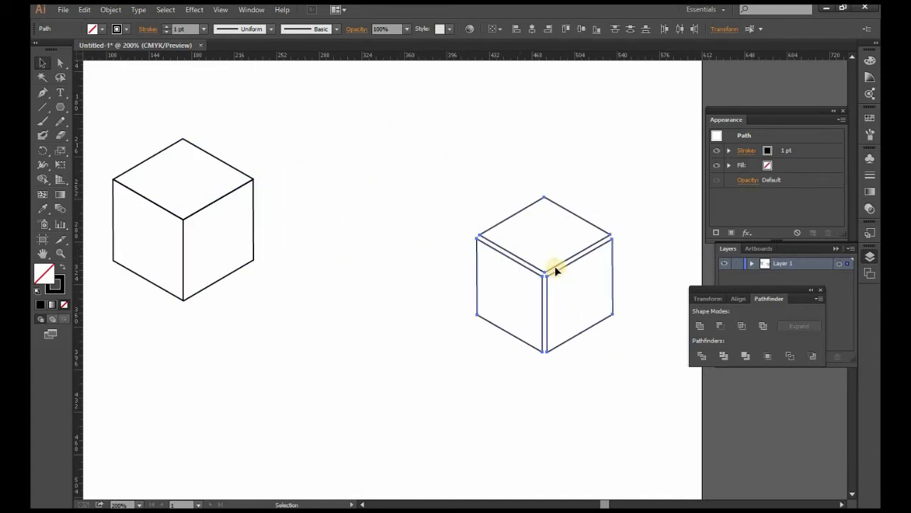
drag(552, 267, 453, 188)
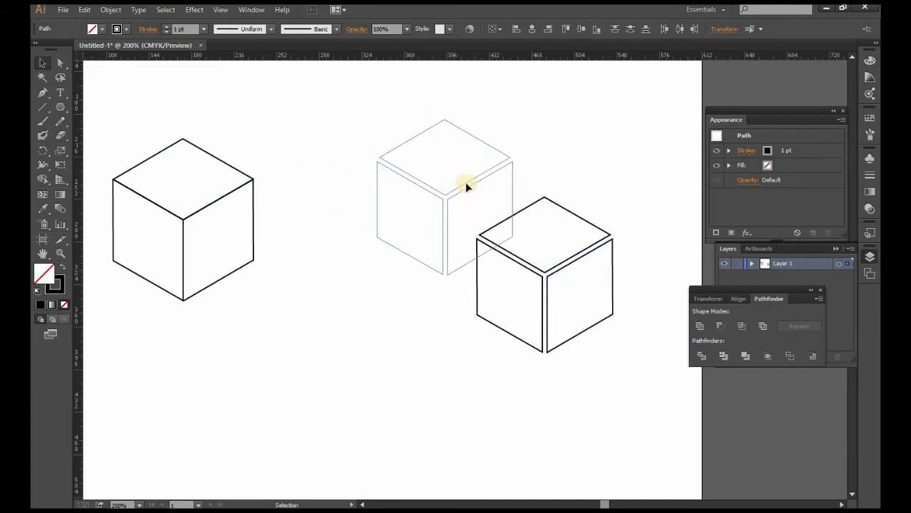
key(ctrl+shift+a)
click(62, 253)
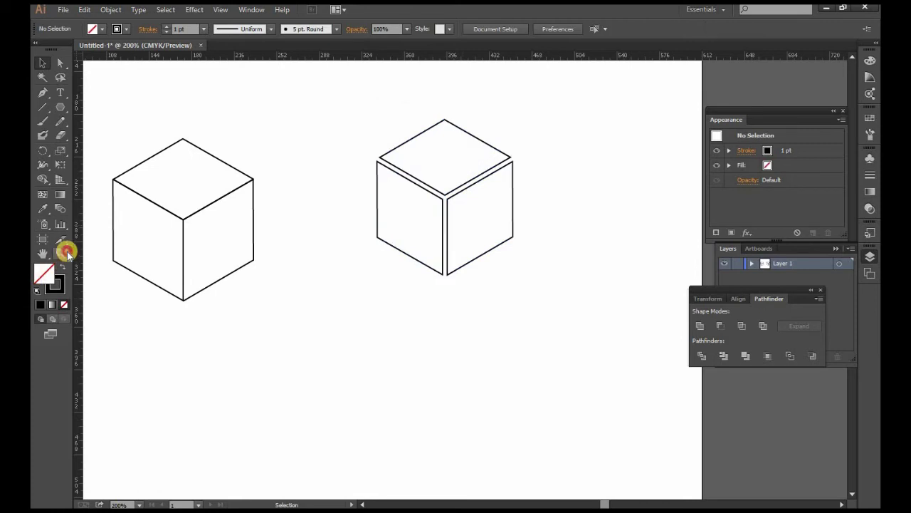
Step: Zoom in on the inset-face cube and pick the Rectangular Grid tool
drag(623, 332, 352, 99)
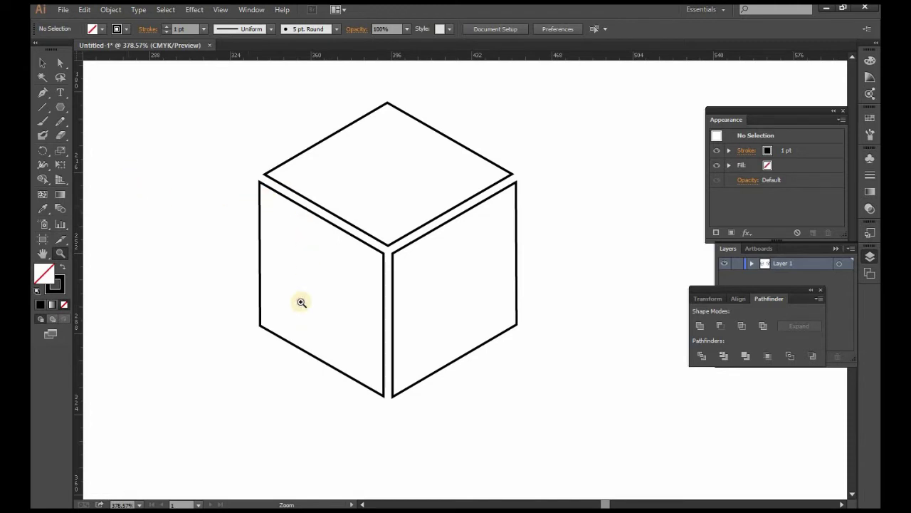
drag(42, 107, 131, 155)
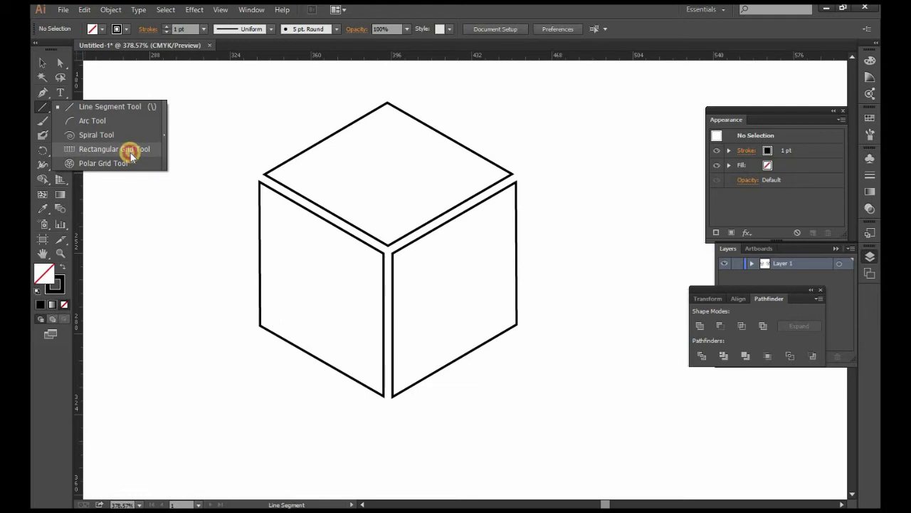
click(132, 155)
Step: Create a rectangular grid with 7 horizontal and 7 vertical dividers
click(203, 145)
double_click(407, 202)
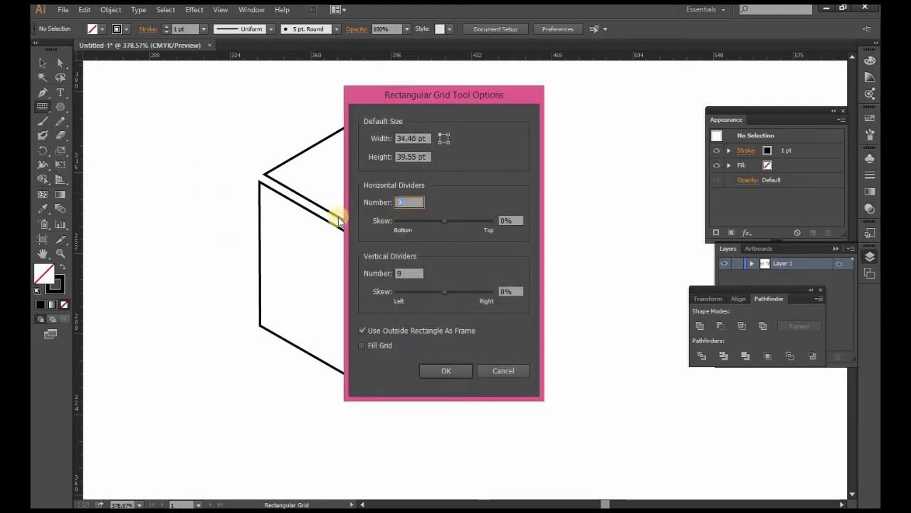
text(77)
key(BackSpace)
double_click(404, 273)
text(7)
click(444, 370)
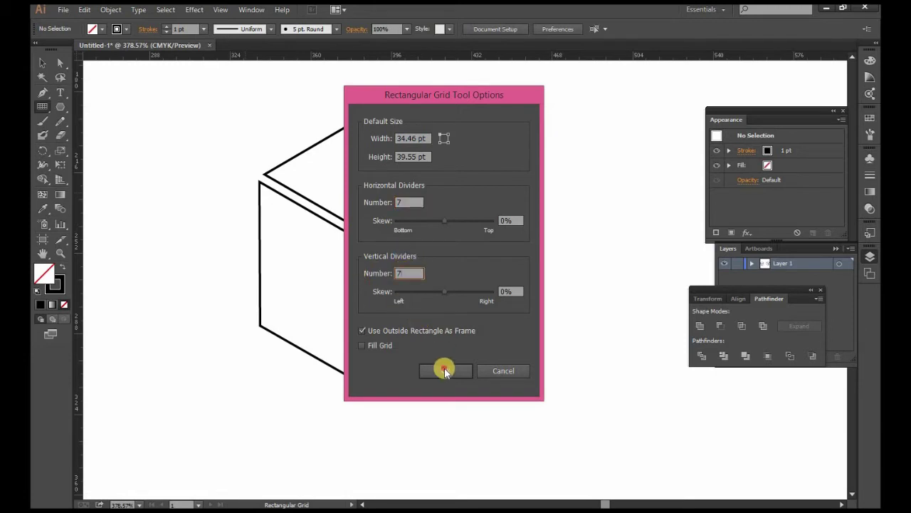
Step: Move the 7 × 7 grid onto the left face's top corner
click(60, 64)
key(v)
drag(238, 147, 294, 185)
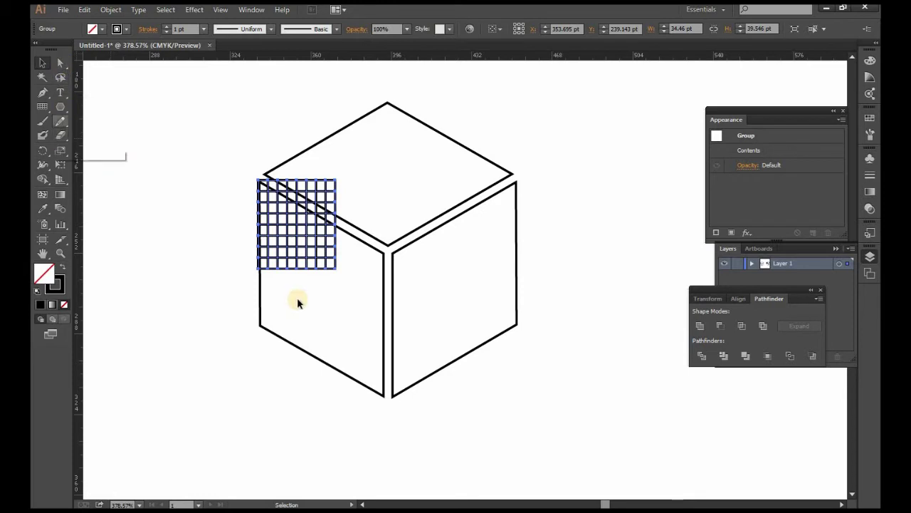
Step: Scale the grid to about 70.14 × 65.59 pt so it spans the left face
click(59, 152)
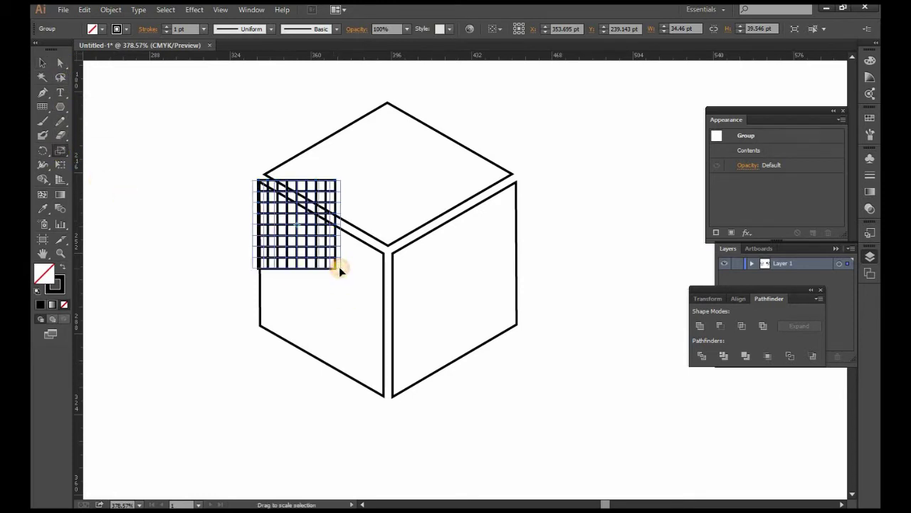
drag(346, 264, 418, 326)
key(v)
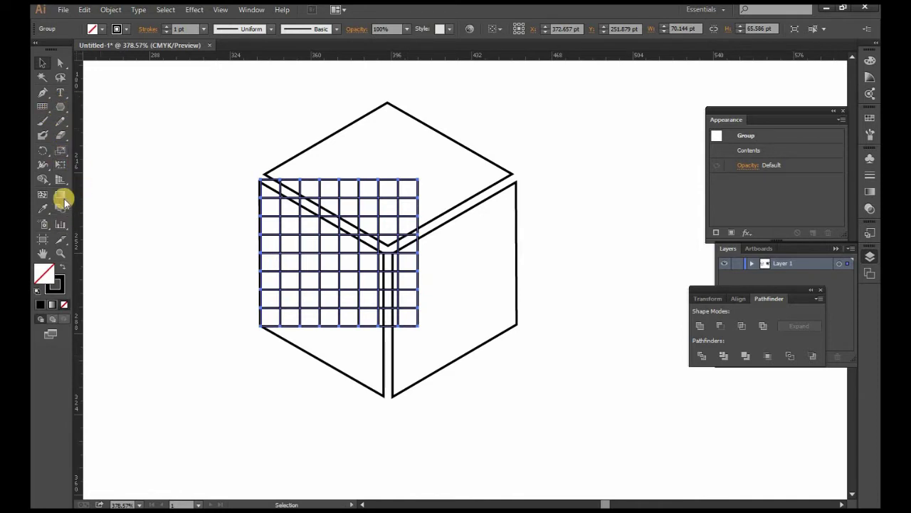
click(59, 164)
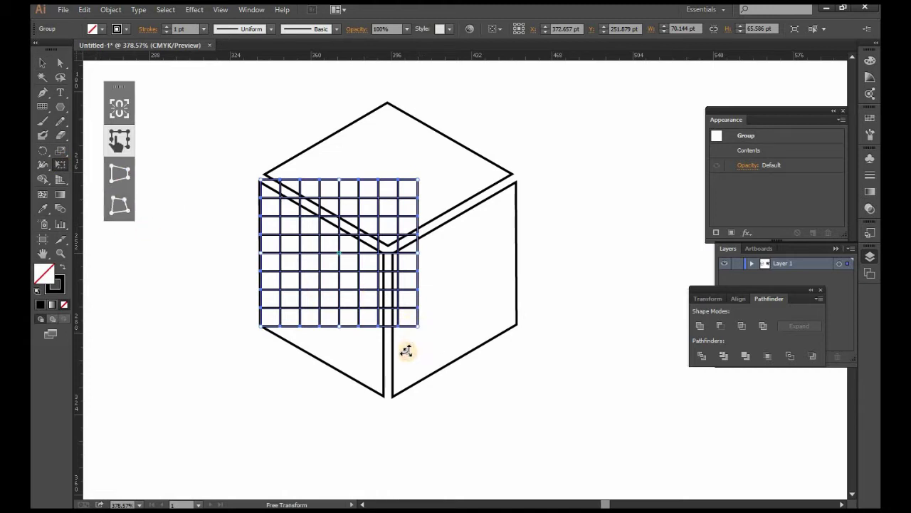
Step: Free-distort the grid's right corners onto the cube's bottom and middle vertices
drag(405, 350, 404, 362)
key(ctrl+z)
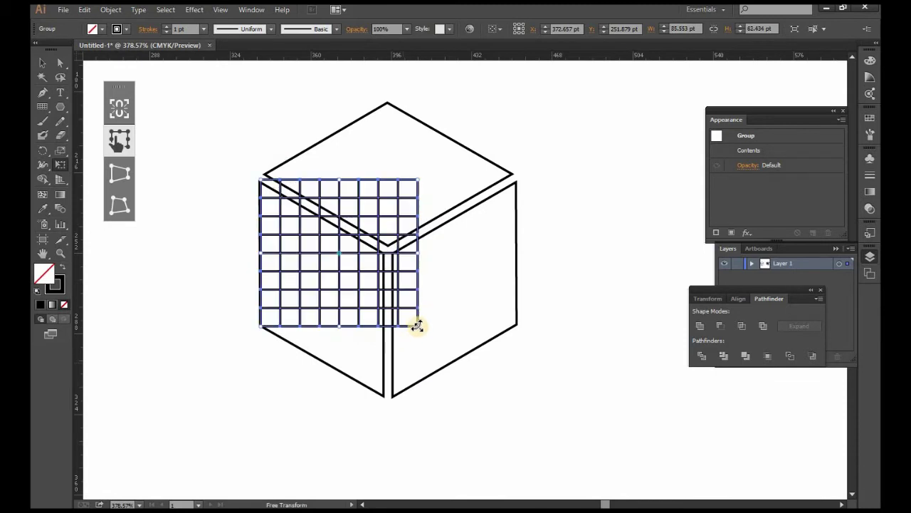
click(121, 206)
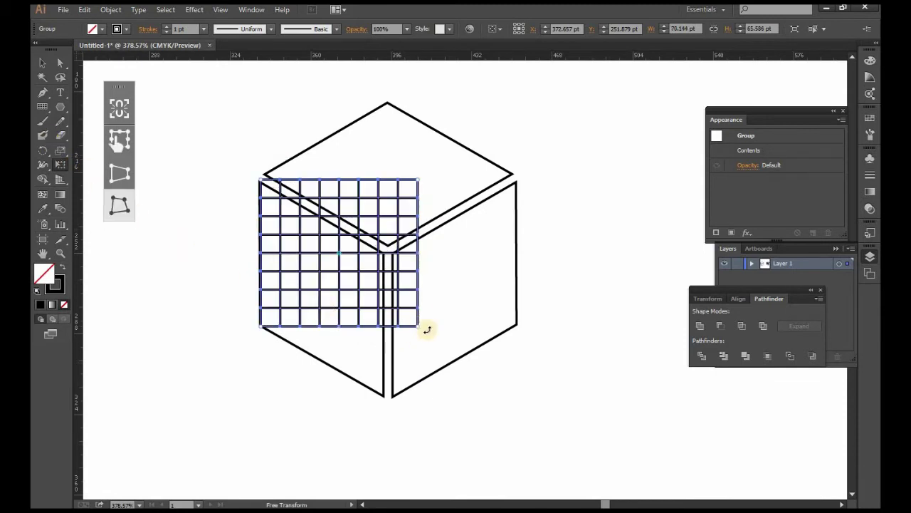
drag(419, 327, 383, 395)
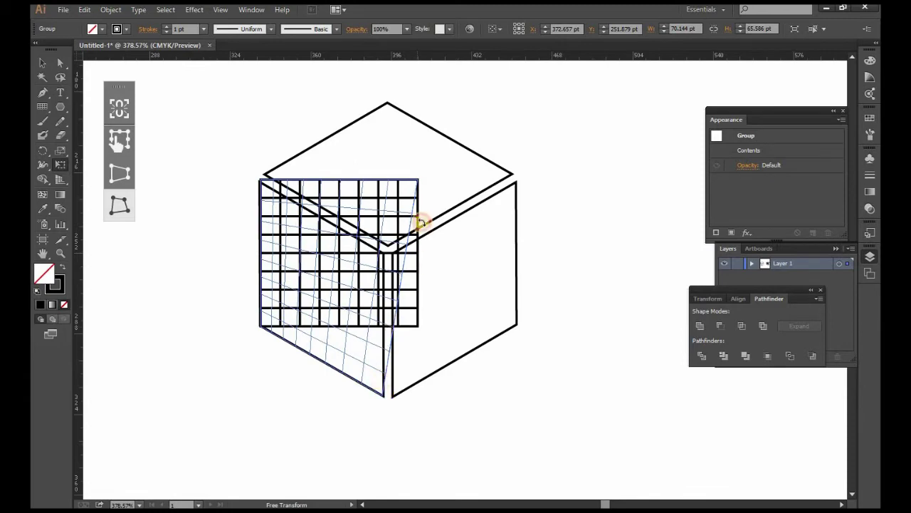
mouse_move(418, 182)
mouse_down()
mouse_move(406, 239)
mouse_move(385, 256)
mouse_up()
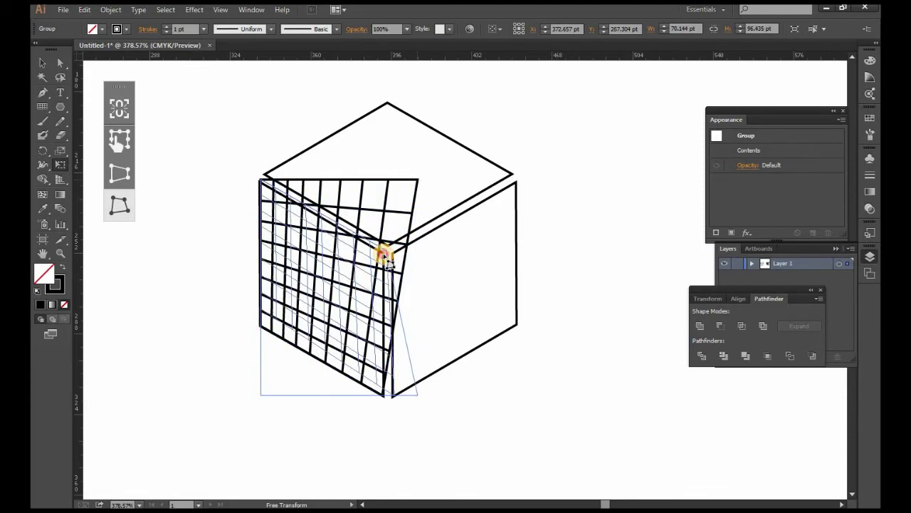
Step: Pin all four grid corners precisely onto the left face's vertices and edges, then deselect
drag(384, 255, 383, 252)
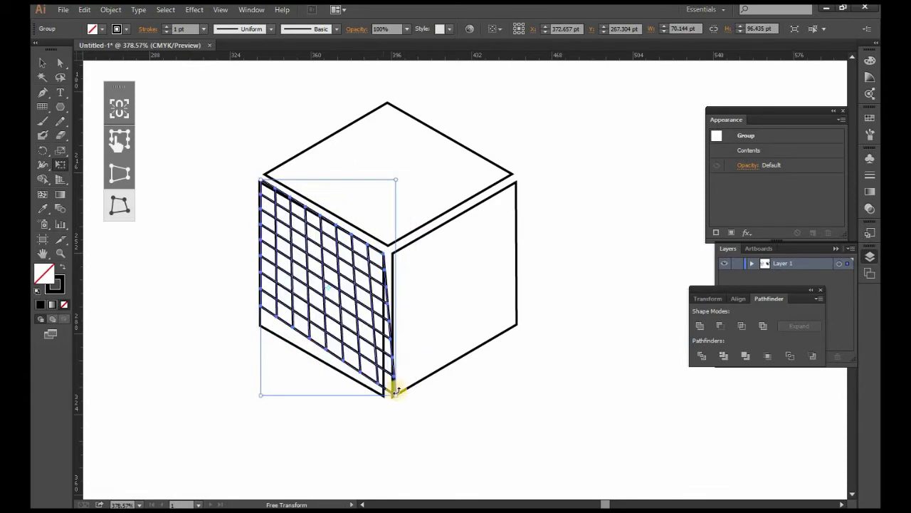
drag(389, 400, 385, 400)
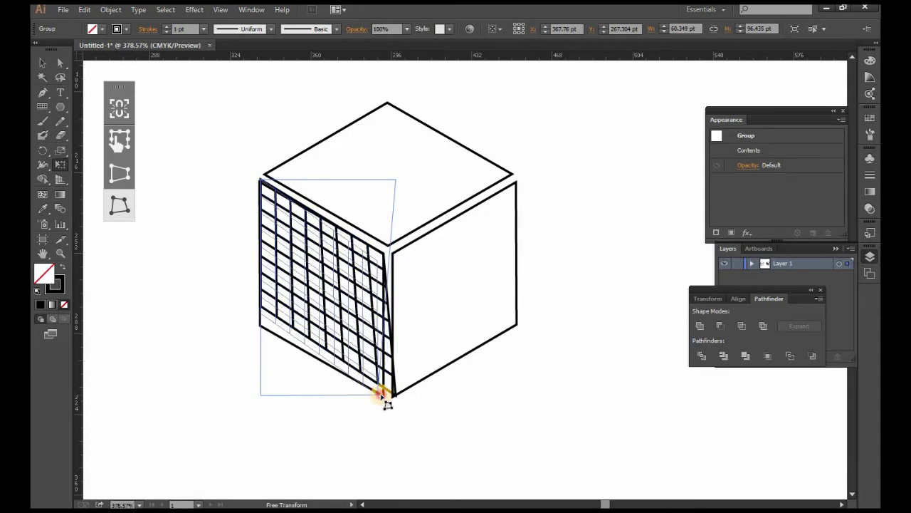
drag(388, 403, 385, 395)
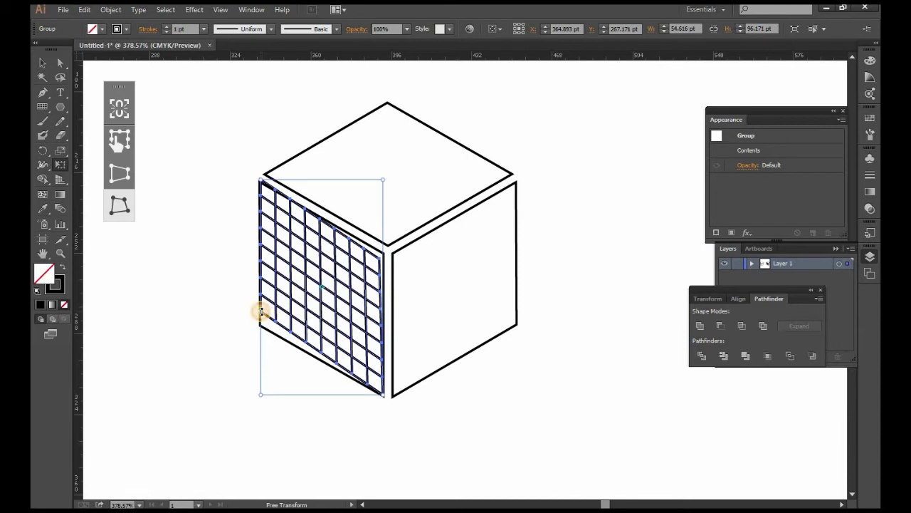
drag(261, 405, 260, 418)
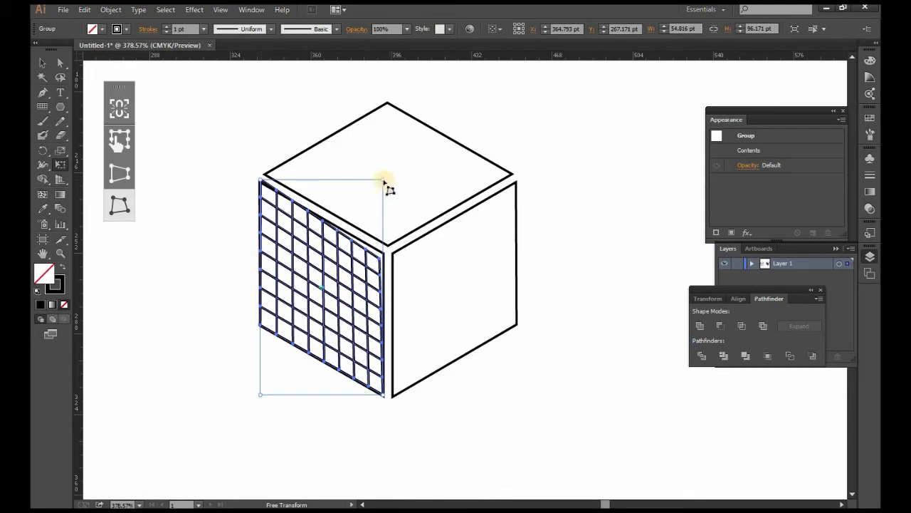
drag(388, 174, 383, 179)
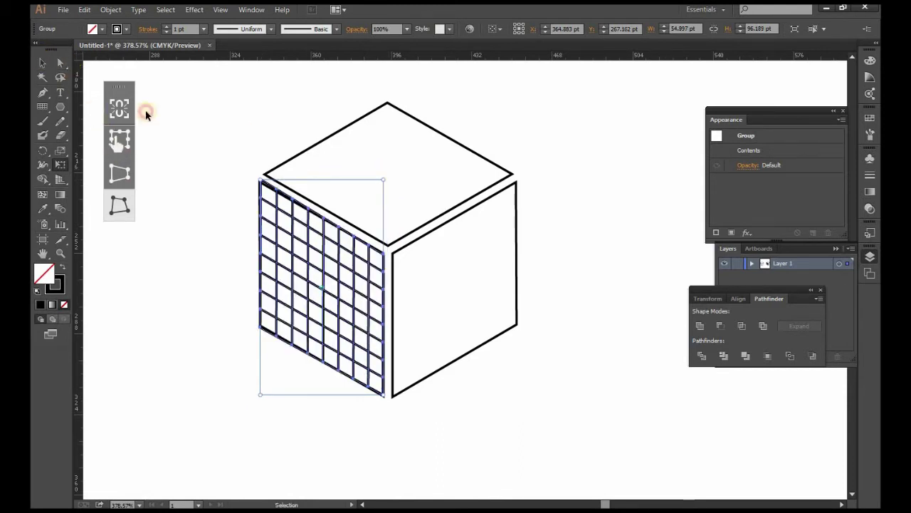
key(v)
click(269, 226)
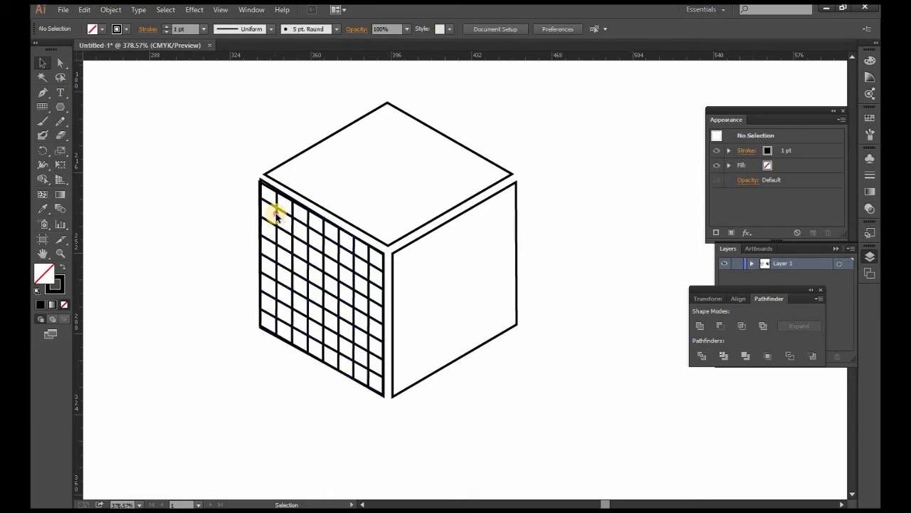
Step: Alt-drag two copies of the left-face grid, one over the right face and one above the cube
click(283, 212)
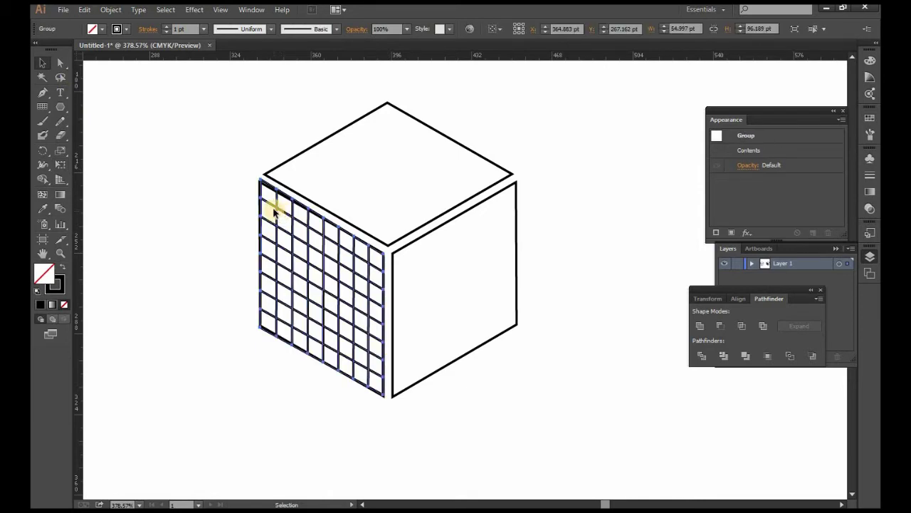
drag(277, 208, 467, 245)
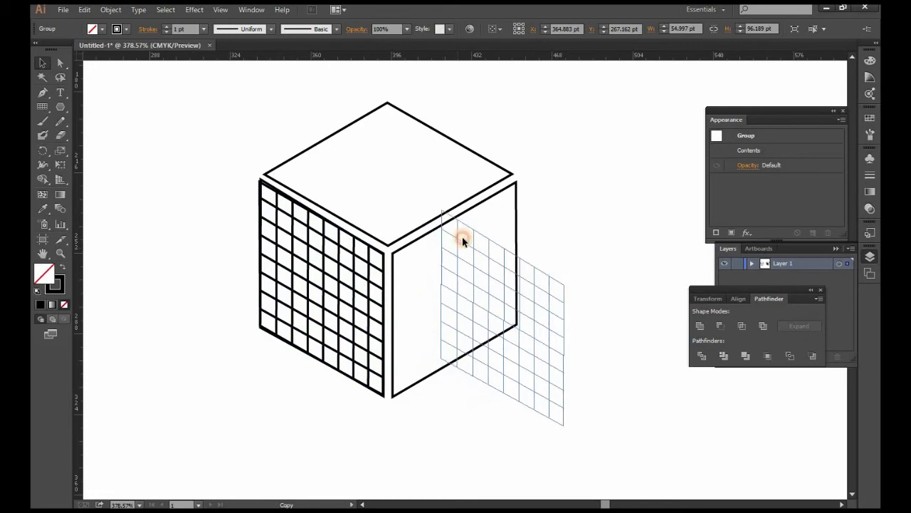
drag(465, 228, 321, 79)
Step: Reflect the right-face copy and move it onto the cube's right face
click(476, 248)
right_click(482, 250)
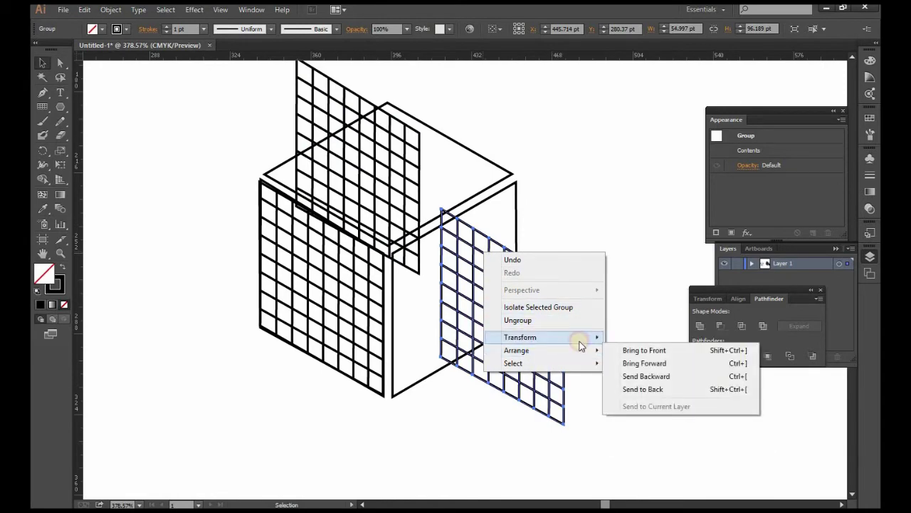
mouse_move(520, 337)
click(636, 379)
click(465, 335)
drag(516, 354, 470, 321)
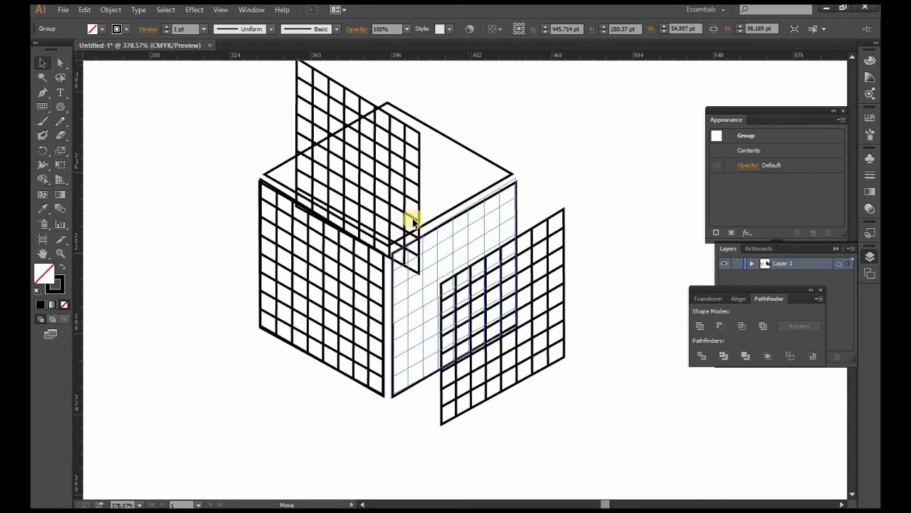
click(399, 172)
Step: Try rotating the spare grid above the cube, then undo the rotation
click(401, 177)
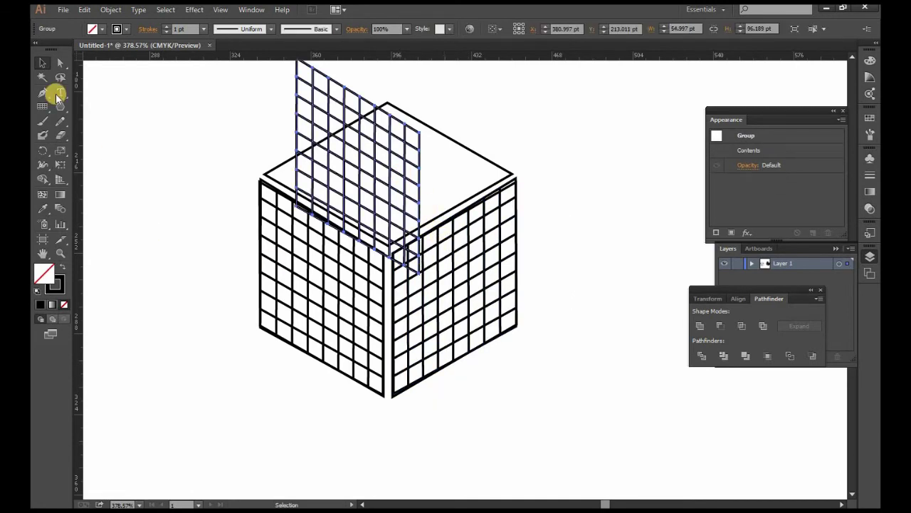
click(73, 163)
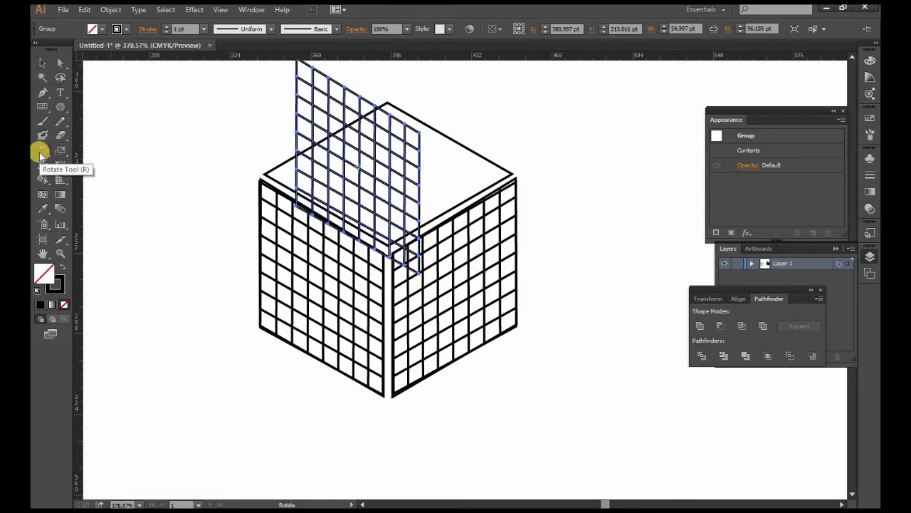
mouse_move(435, 172)
mouse_down()
mouse_move(437, 215)
mouse_move(413, 230)
mouse_up()
key(ctrl+z)
Step: Reflect the spare grid and rotate it until it lies flat over the top face
right_click(367, 162)
mouse_move(404, 245)
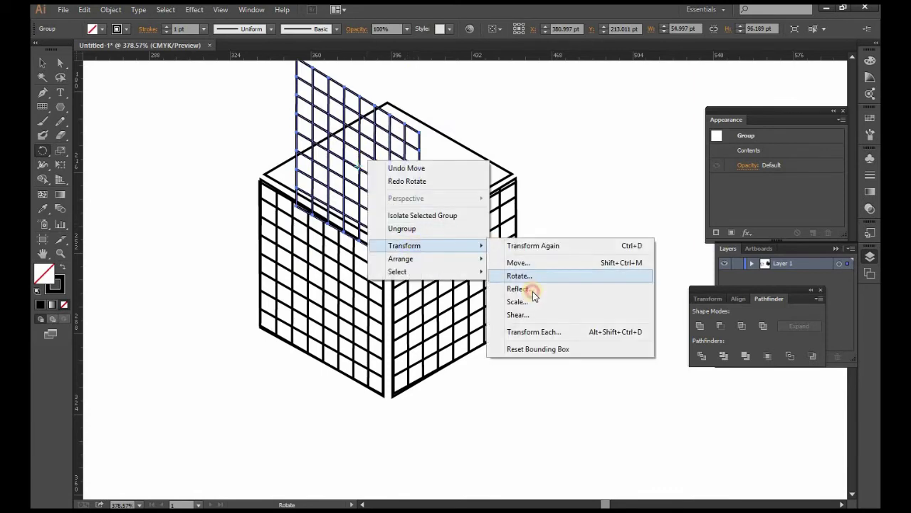
click(519, 289)
key(Return)
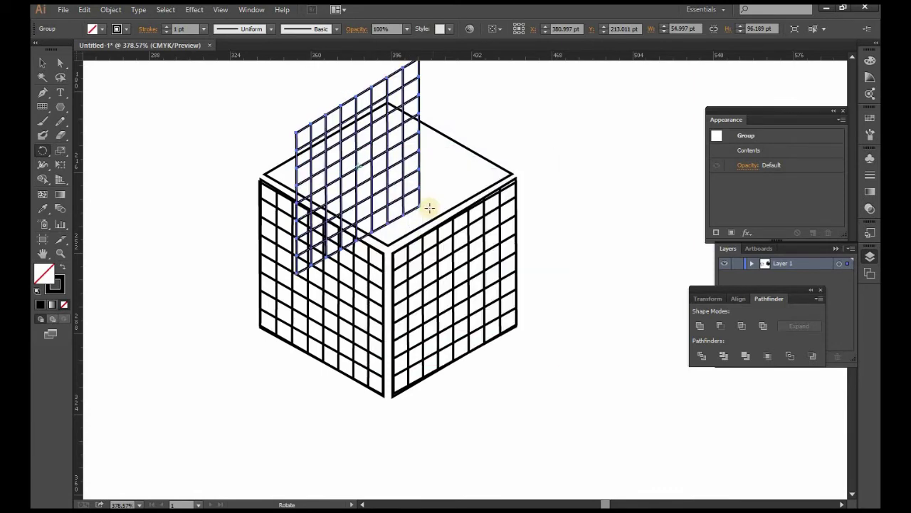
drag(386, 240, 352, 246)
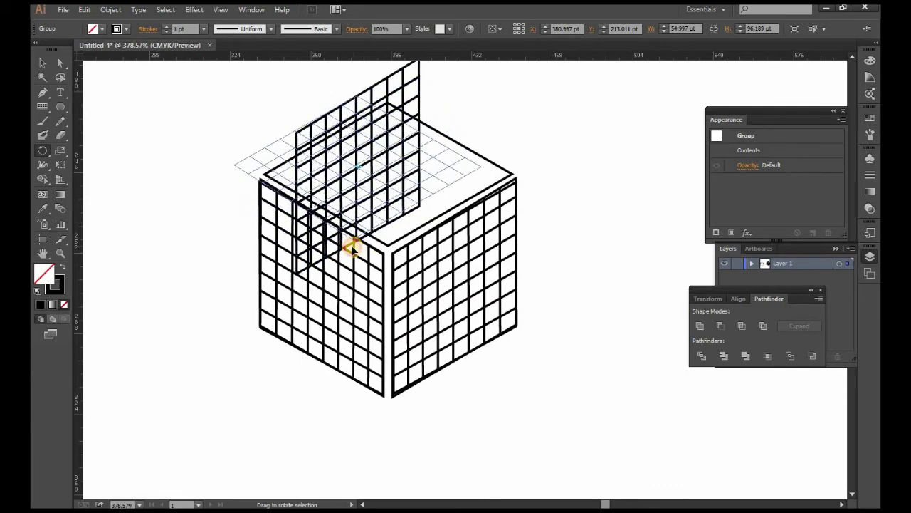
drag(353, 246, 380, 189)
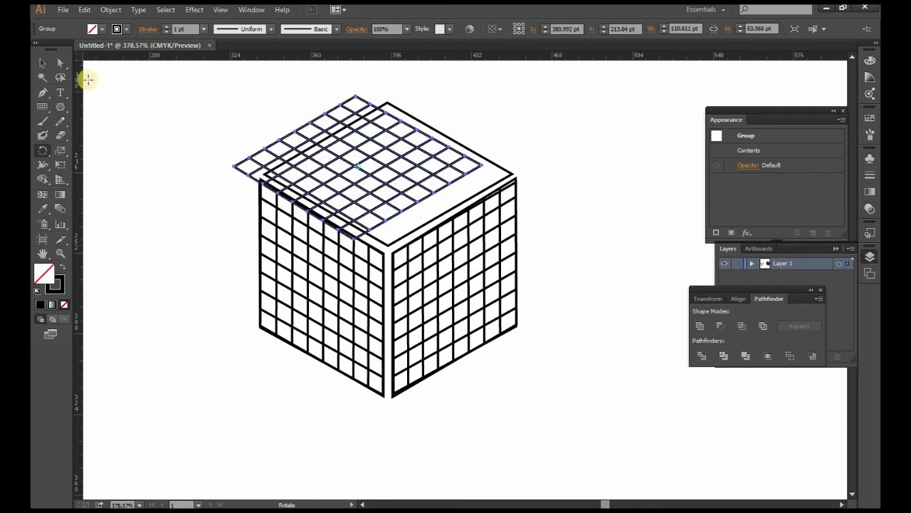
Step: Move the flattened grid onto the cube's top face, aligned with its vertices, and deselect
click(44, 64)
drag(354, 132, 390, 140)
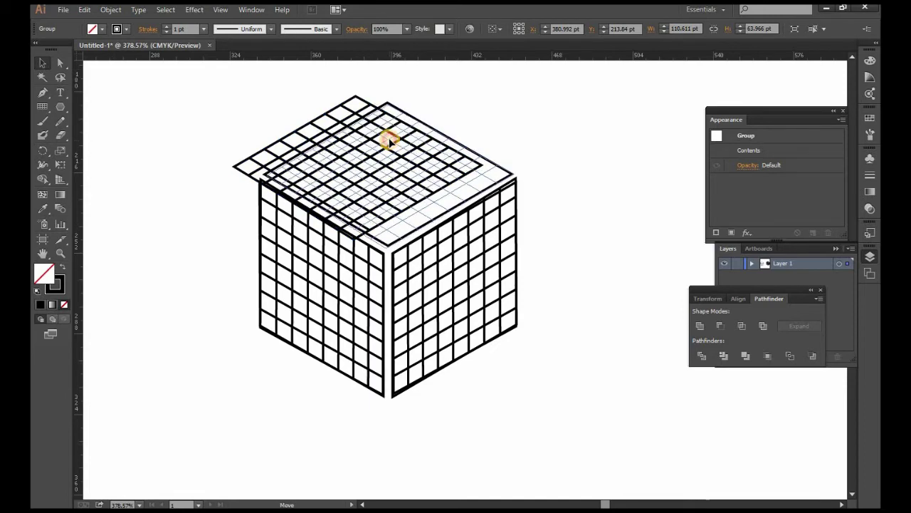
drag(390, 141, 393, 141)
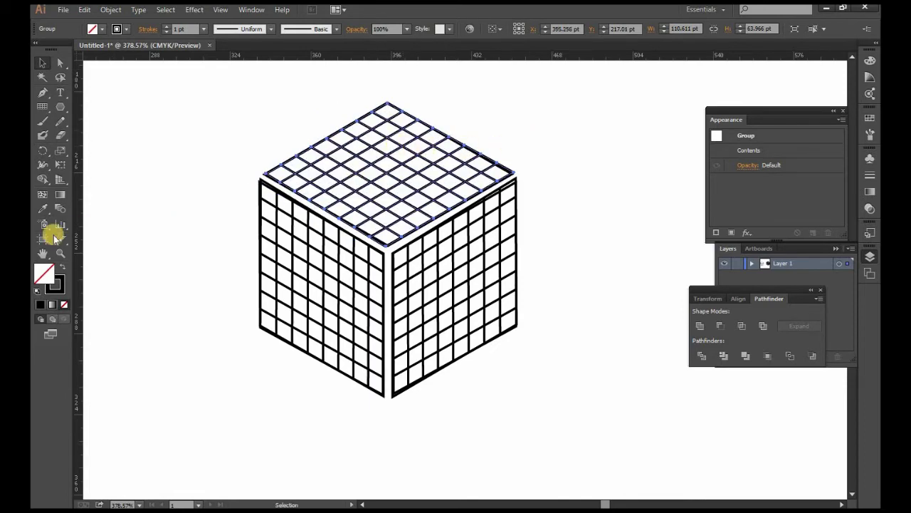
key(ctrl+shift+a)
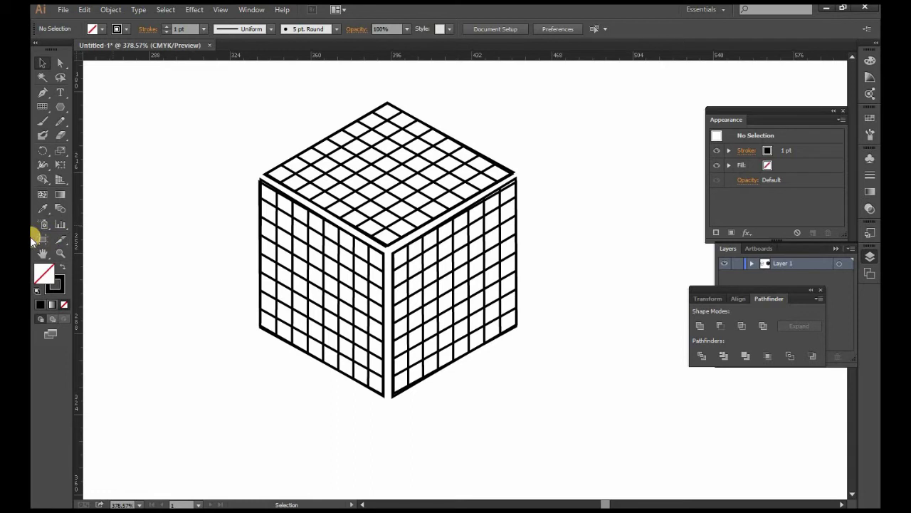
Step: Select the top-face grid and reveal the Shape Builder tool flyout
click(66, 113)
click(378, 150)
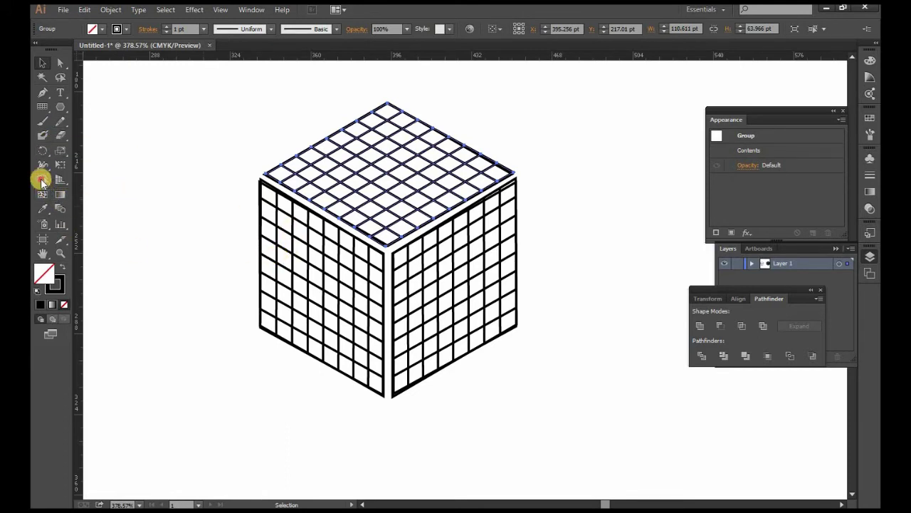
drag(41, 180, 115, 181)
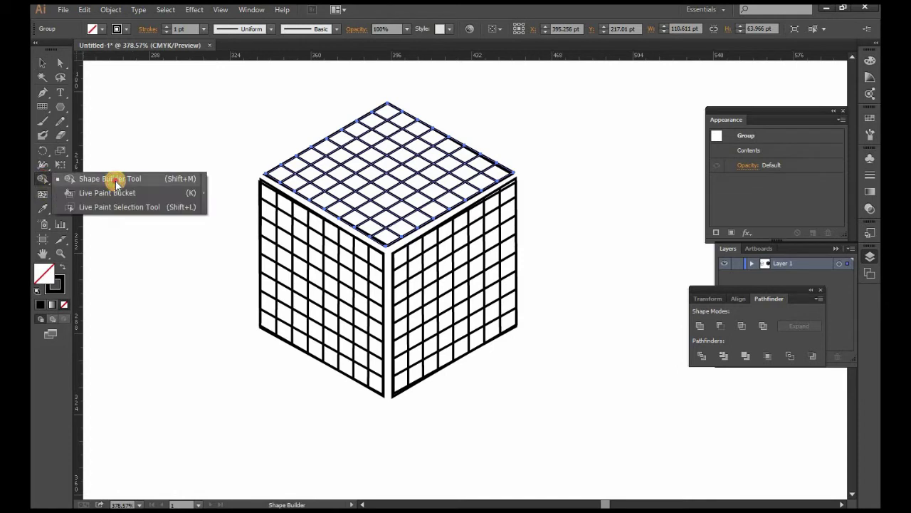
Step: Reselect the top-face grid and switch to the Shape Builder tool
drag(115, 181, 116, 180)
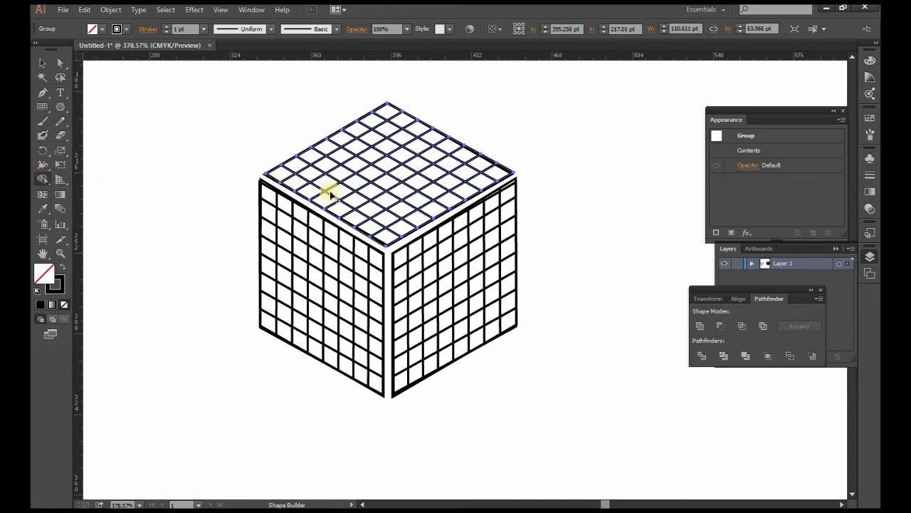
click(42, 63)
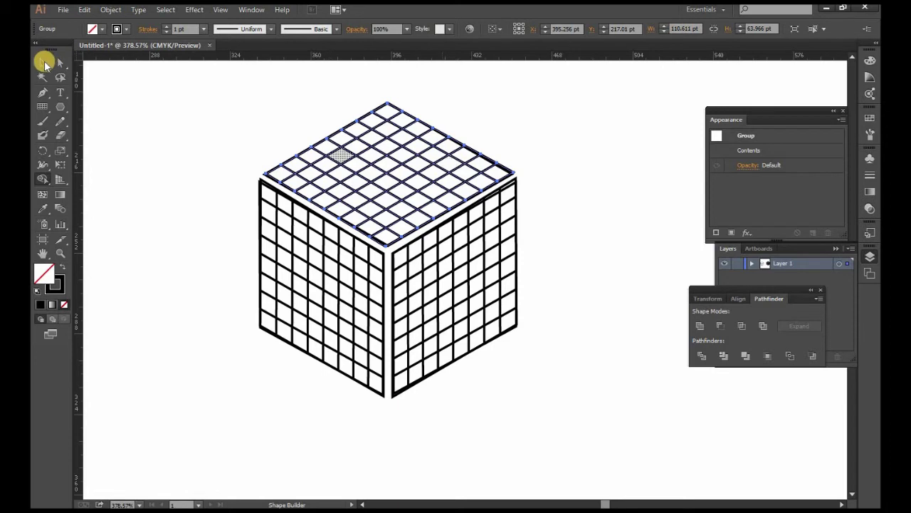
click(233, 96)
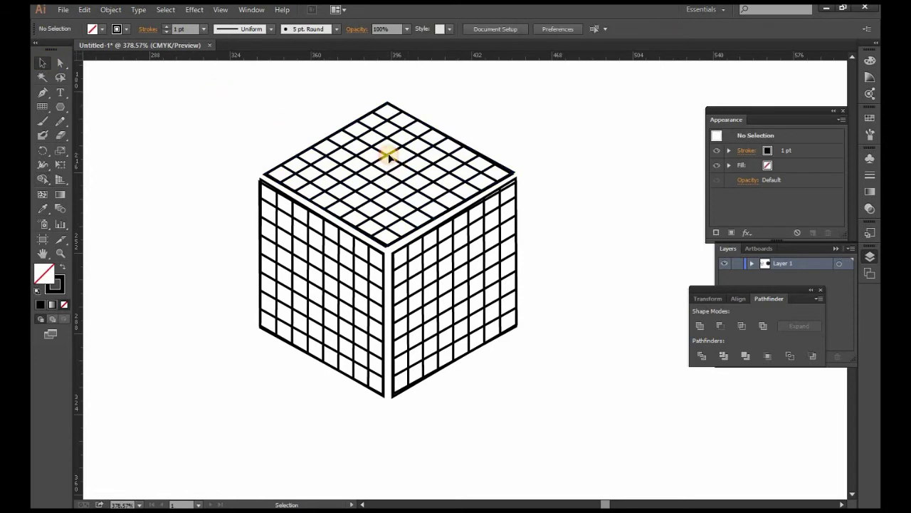
click(389, 156)
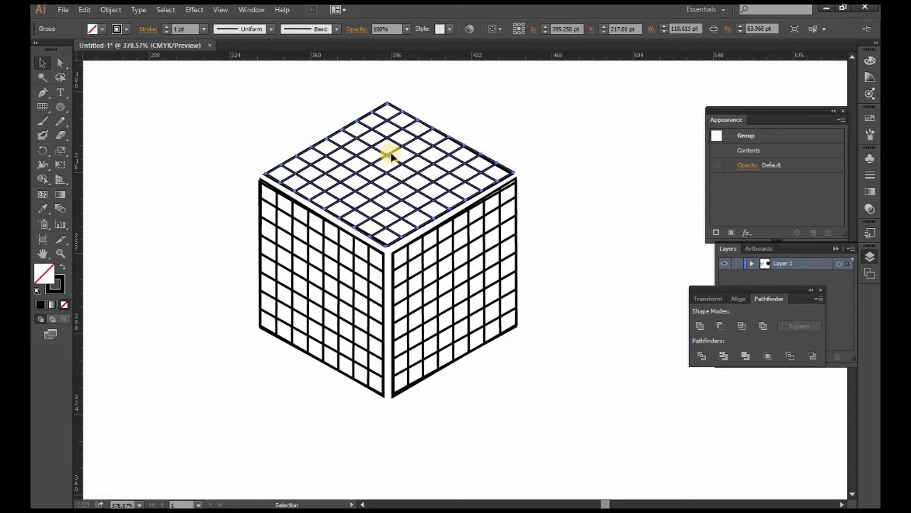
click(42, 176)
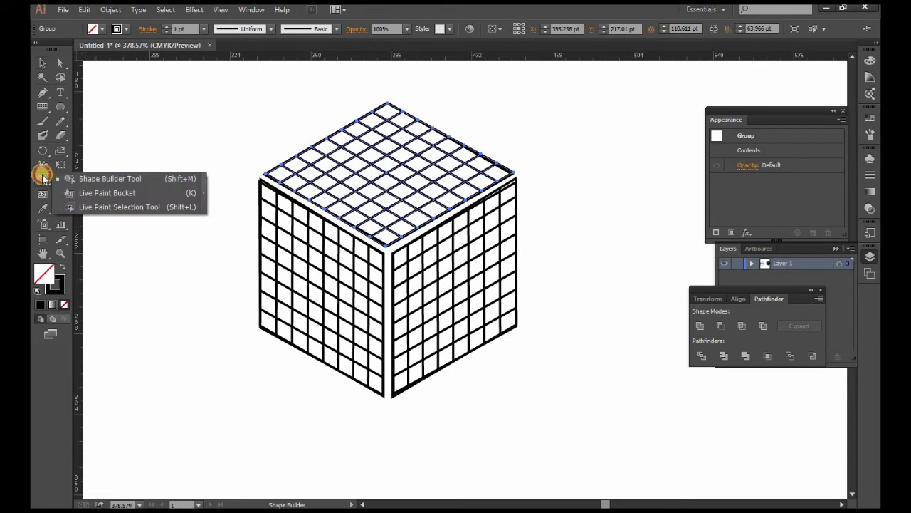
click(93, 179)
Step: Merge the top face's outer rows and unwanted cells into the face, leaving the P layout
drag(281, 175, 400, 118)
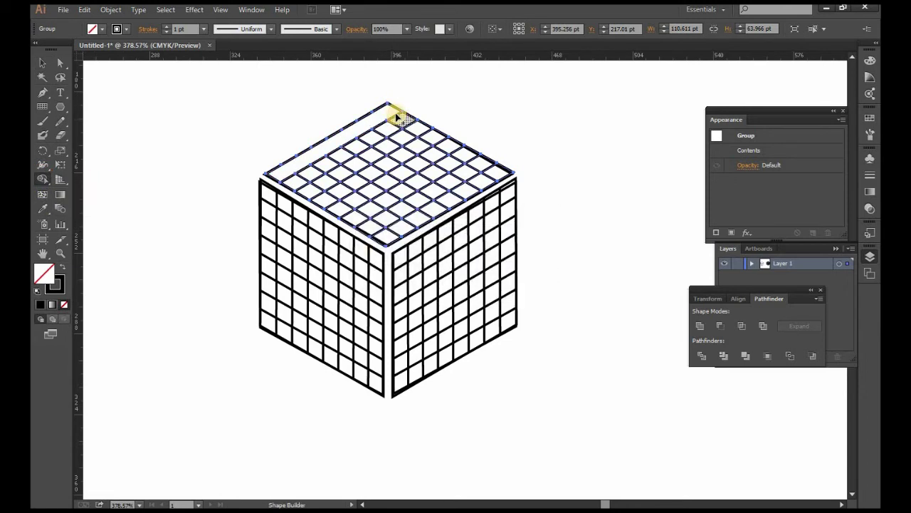
drag(390, 112, 501, 173)
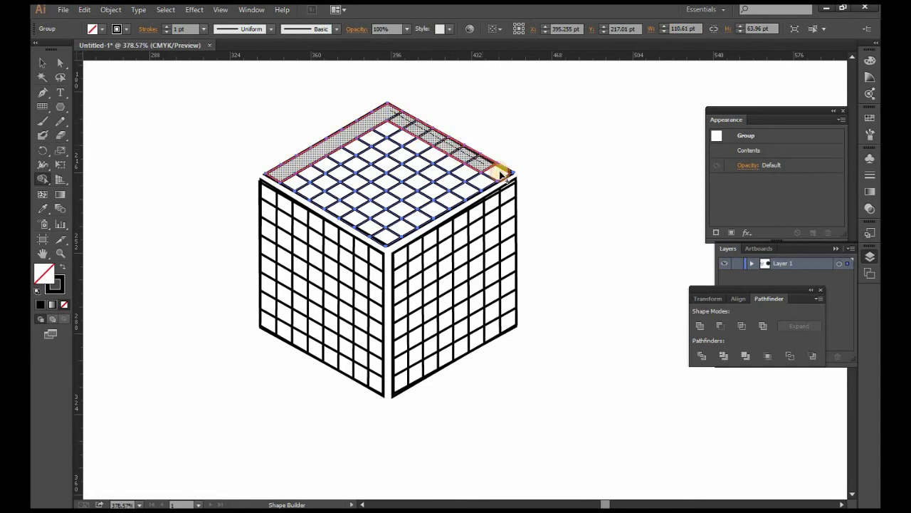
drag(375, 122, 493, 191)
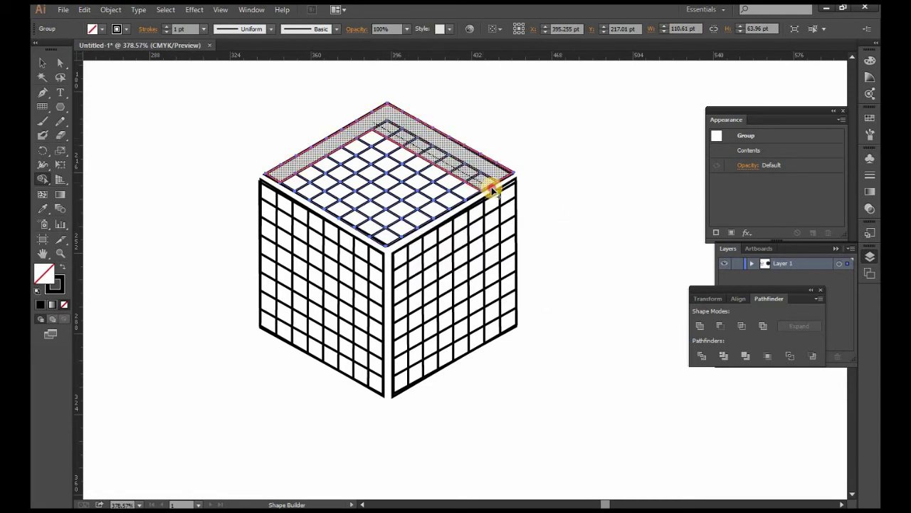
drag(372, 134, 292, 184)
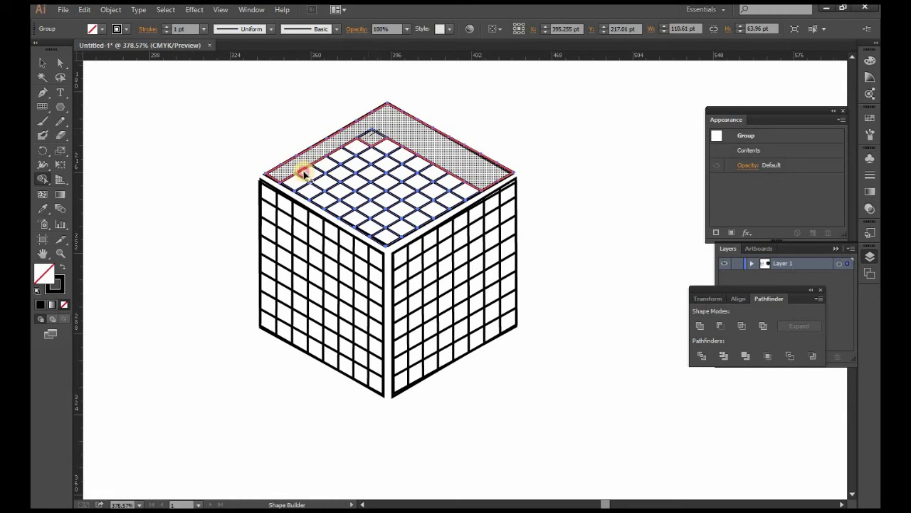
drag(322, 152, 307, 178)
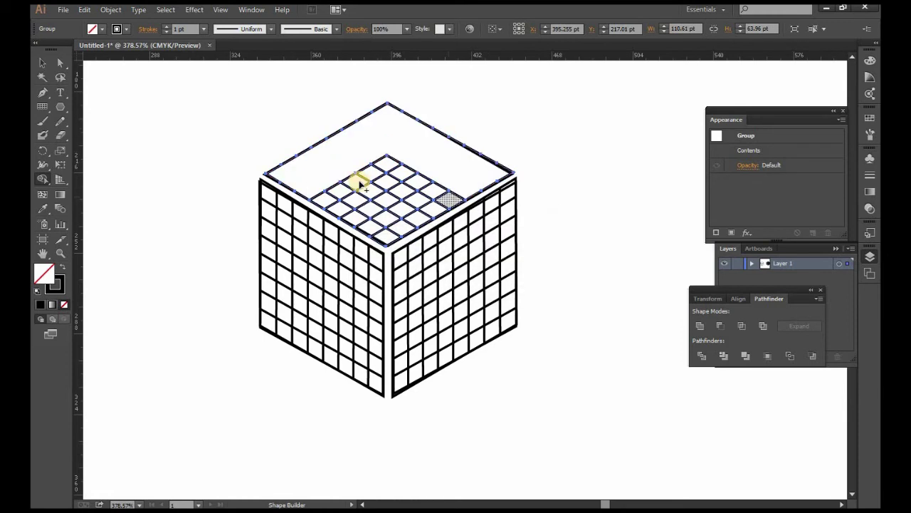
mouse_move(332, 183)
mouse_down()
mouse_move(459, 194)
mouse_move(427, 179)
mouse_up()
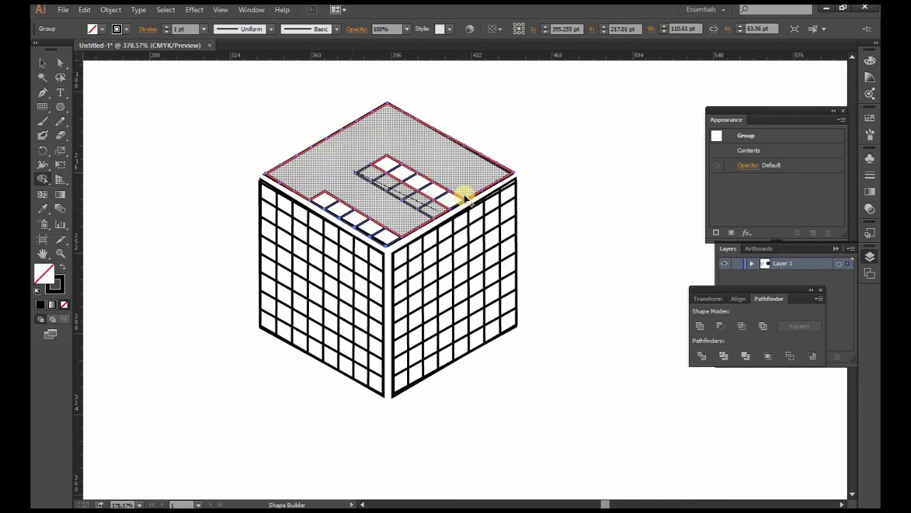
key(ctrl+z)
key(ctrl+z)
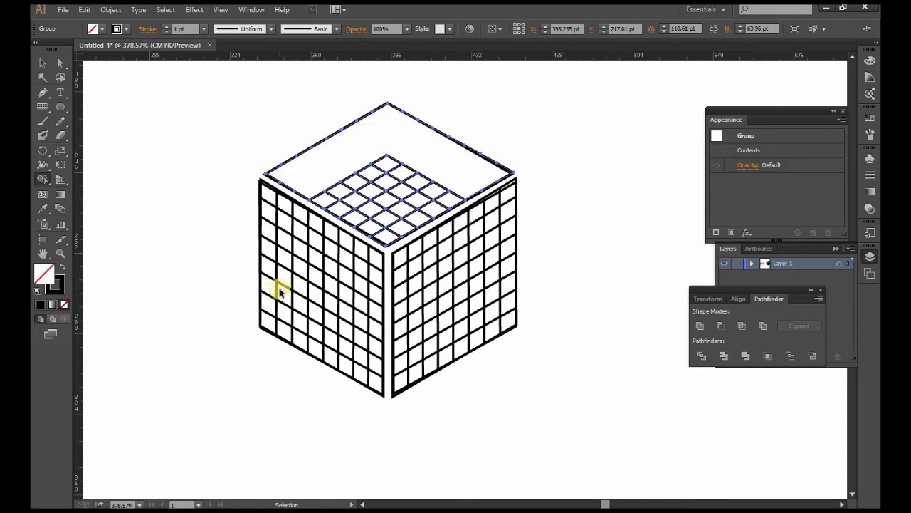
drag(462, 193, 341, 156)
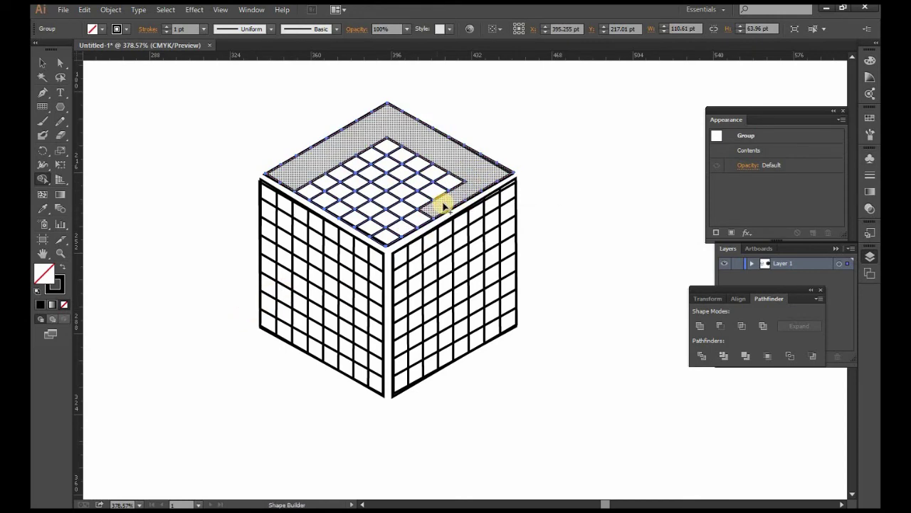
drag(382, 177, 448, 187)
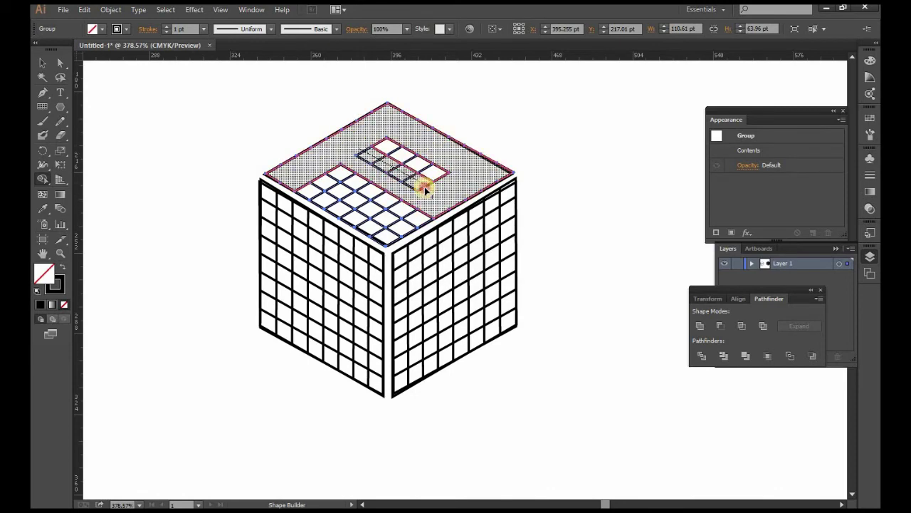
Step: Merge the left face's cells into the face, leaving two small grids for the H
key(v)
click(214, 116)
click(315, 230)
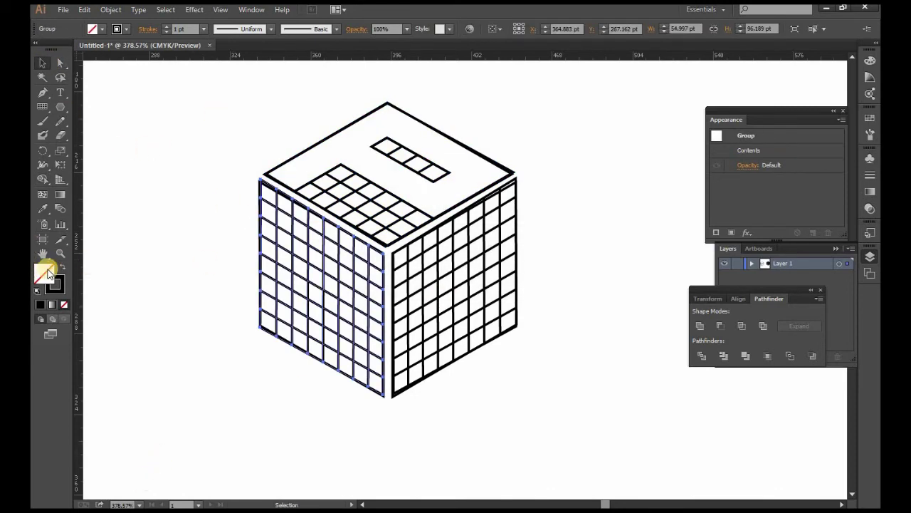
click(42, 180)
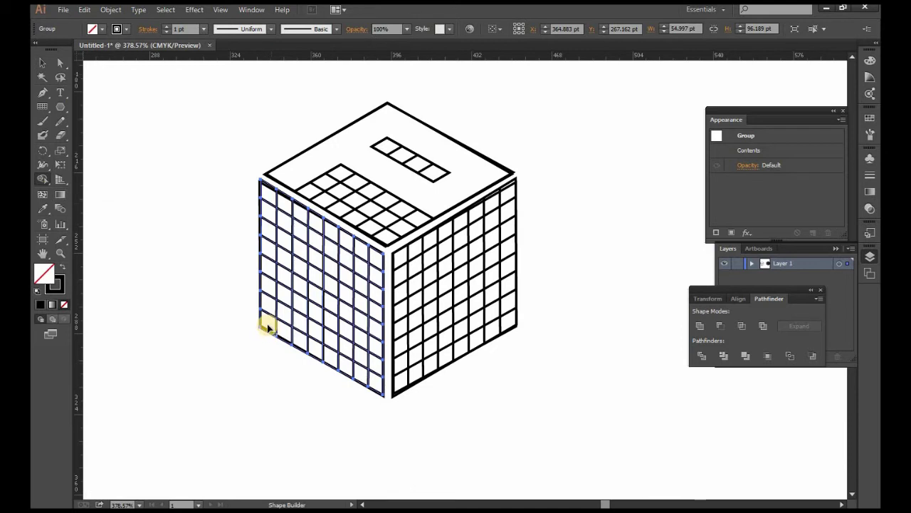
drag(368, 248, 302, 265)
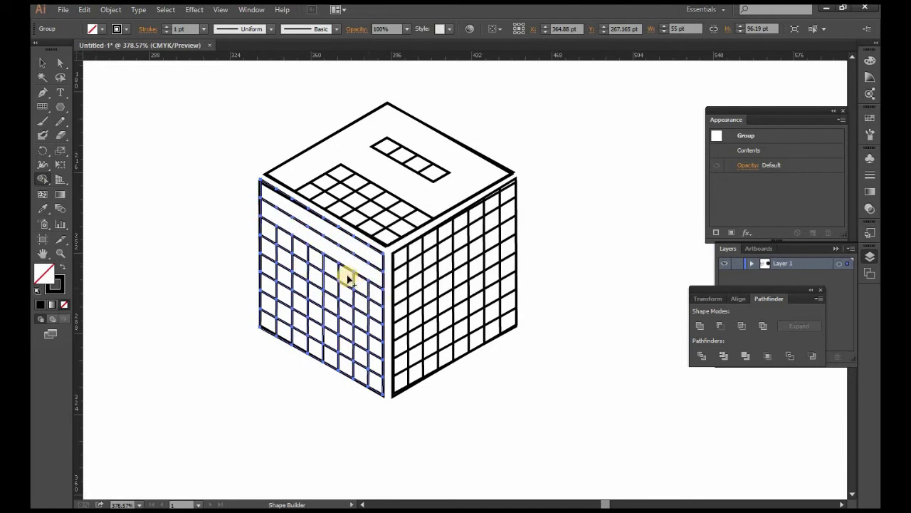
drag(316, 245, 276, 335)
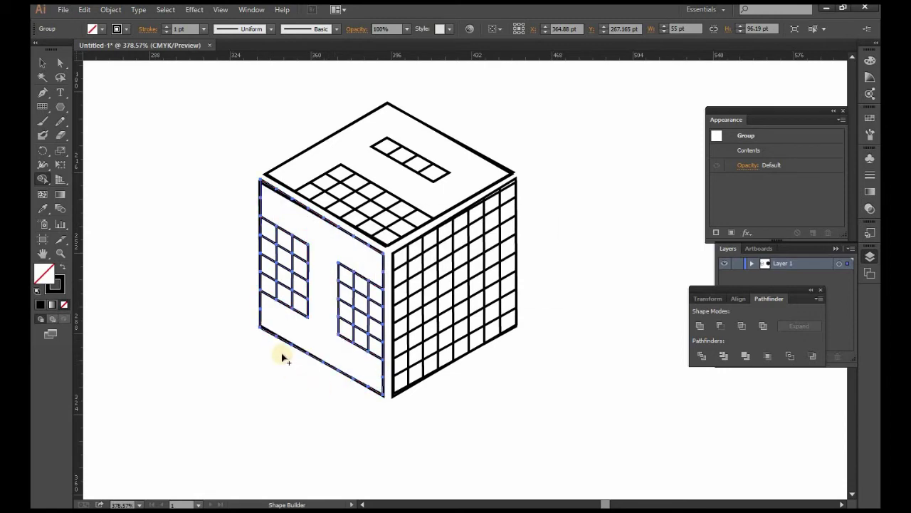
Step: Merge the right face's cells into a strip above a block for the A
click(42, 62)
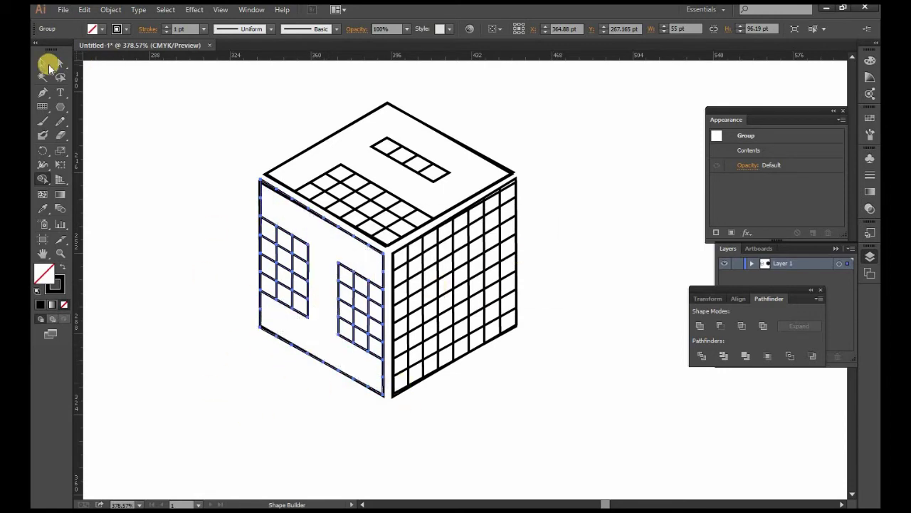
click(435, 282)
click(43, 179)
mouse_move(400, 383)
mouse_down()
mouse_move(402, 249)
mouse_move(498, 235)
mouse_move(423, 306)
mouse_move(473, 278)
mouse_up()
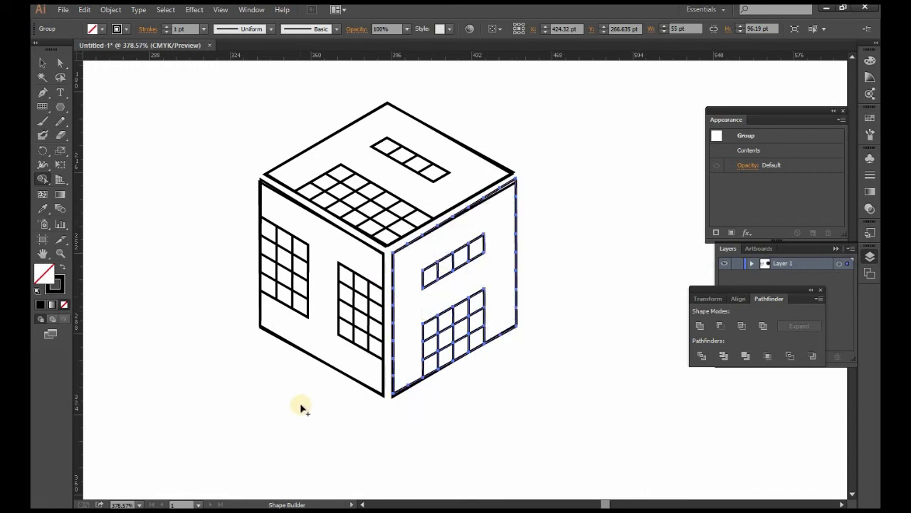
click(41, 61)
click(229, 247)
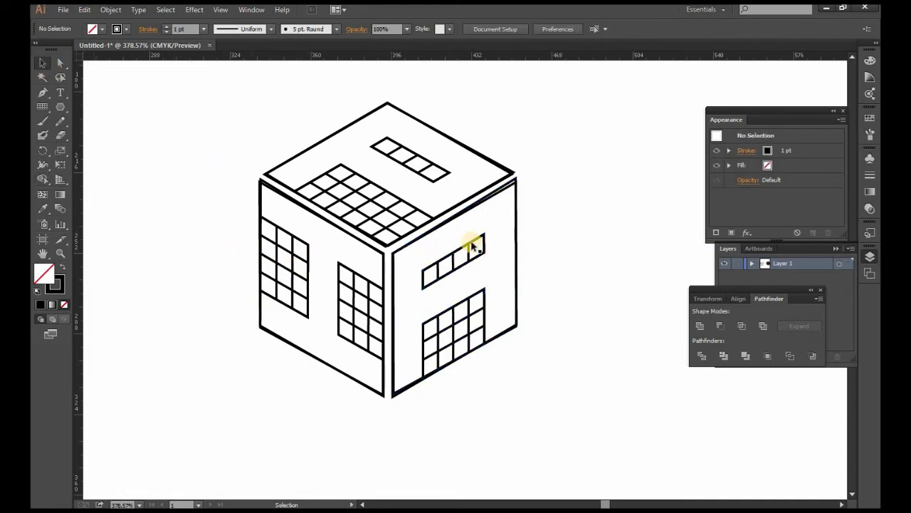
drag(537, 393, 339, 229)
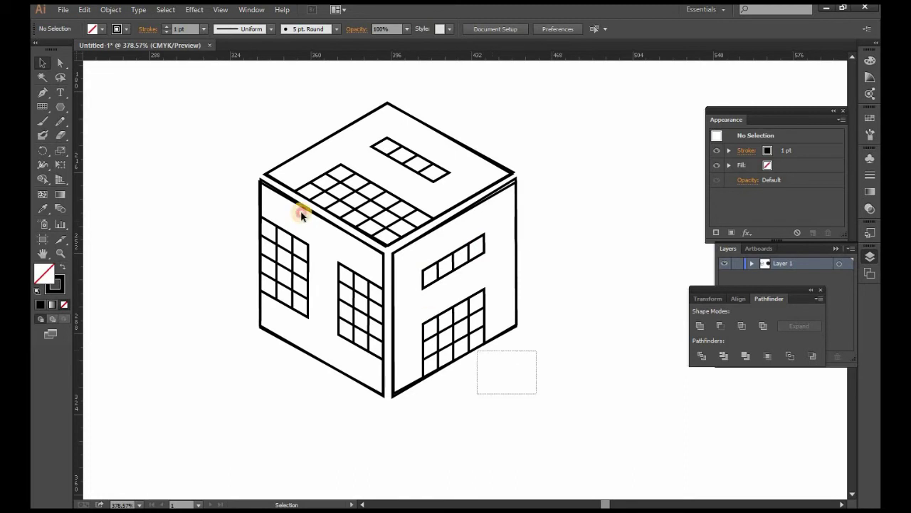
Step: Check the cube's right, top and left face groups by selecting each in turn
right_click(345, 233)
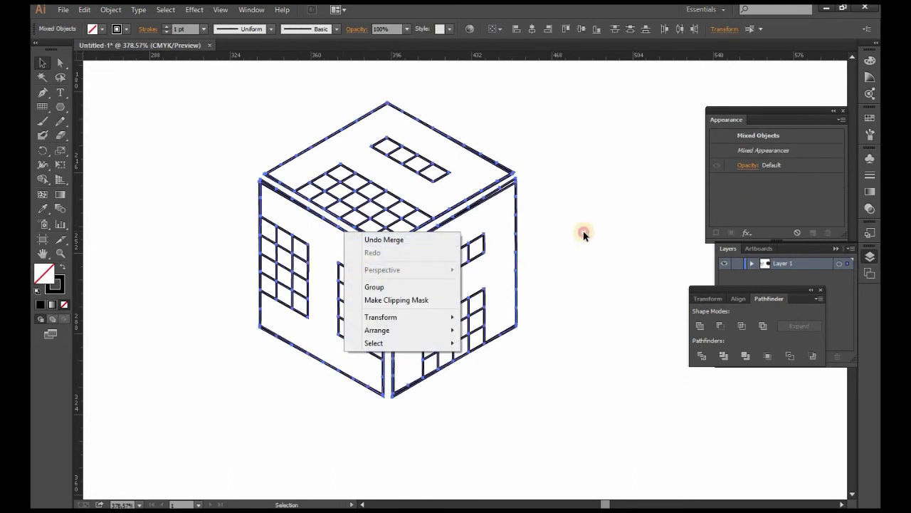
click(515, 184)
click(513, 183)
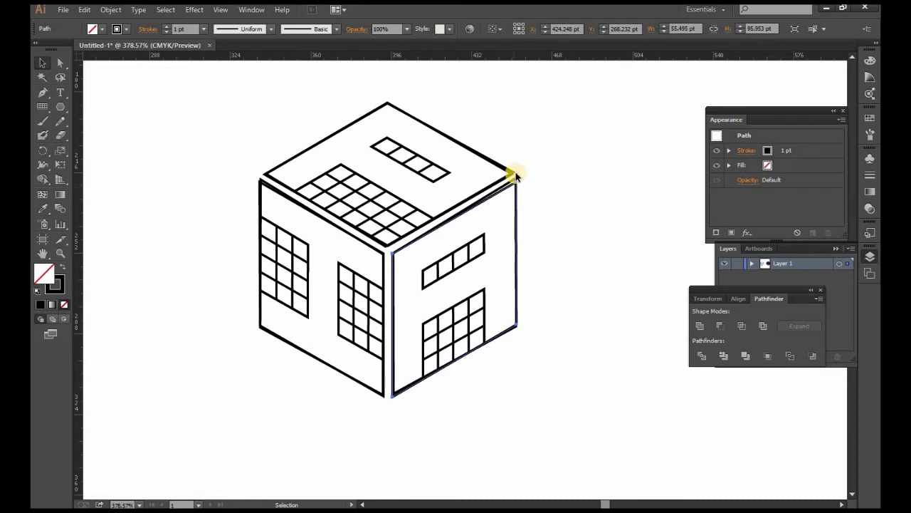
click(502, 177)
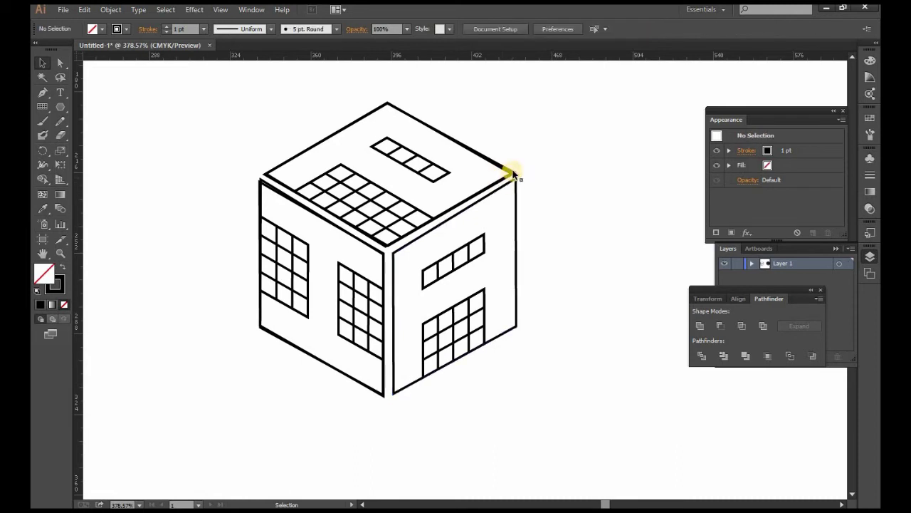
click(513, 173)
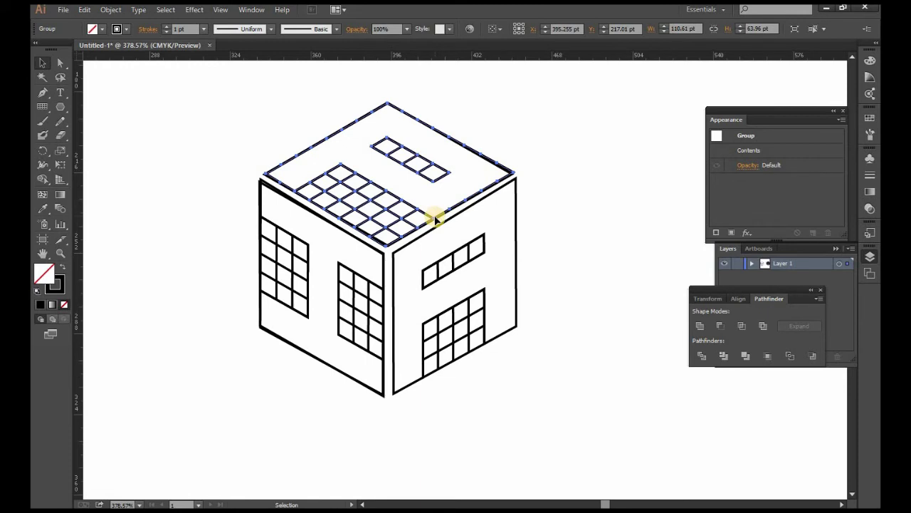
click(265, 178)
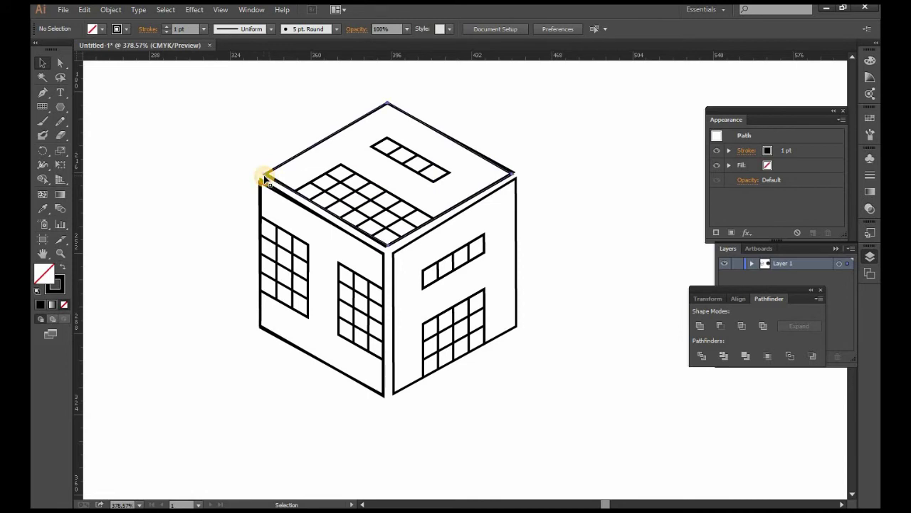
click(258, 182)
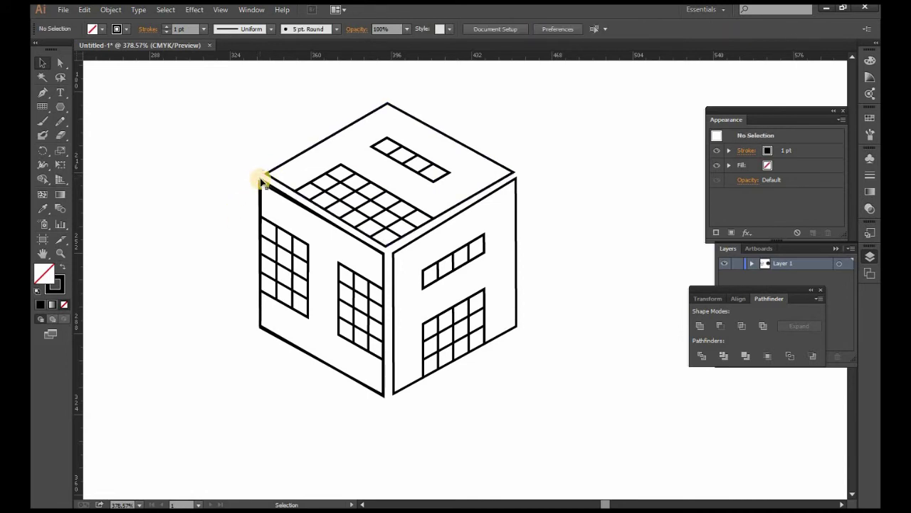
click(262, 183)
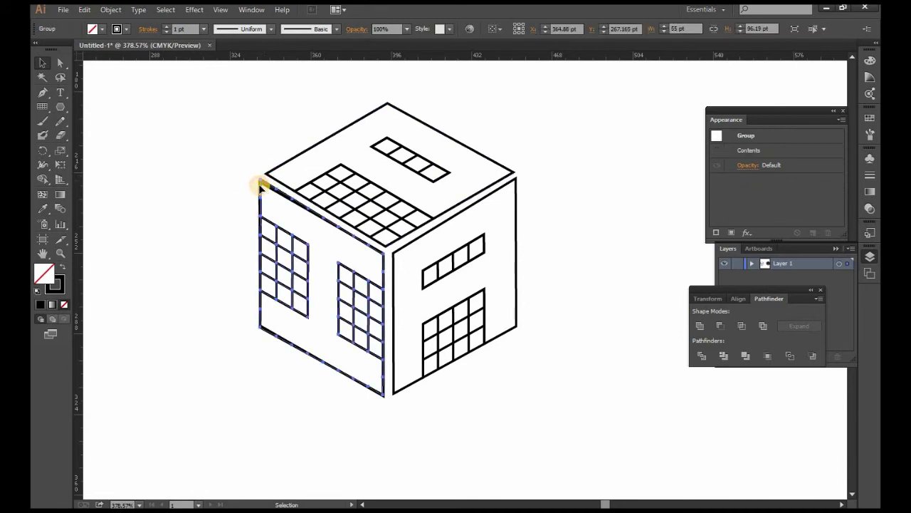
click(365, 208)
Step: Ungroup the whole cube, then select the right face and the small top strip
drag(231, 98, 526, 380)
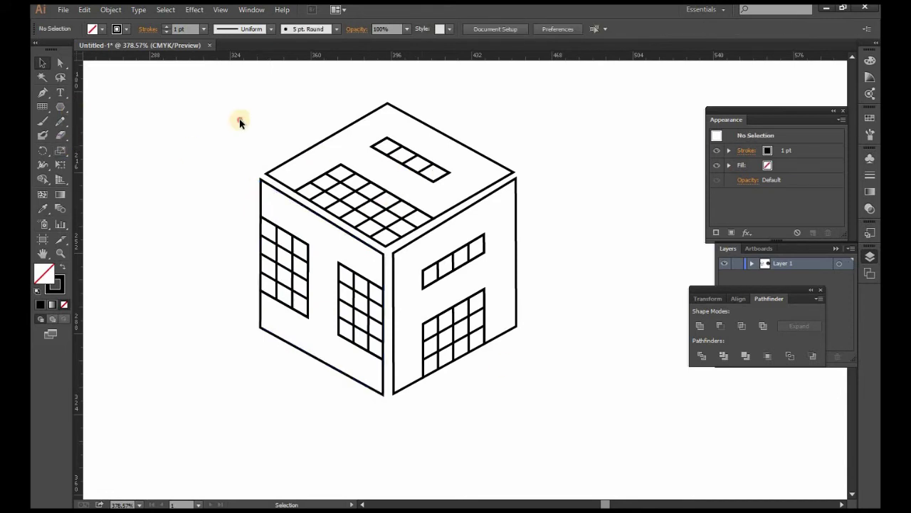
right_click(437, 249)
click(508, 316)
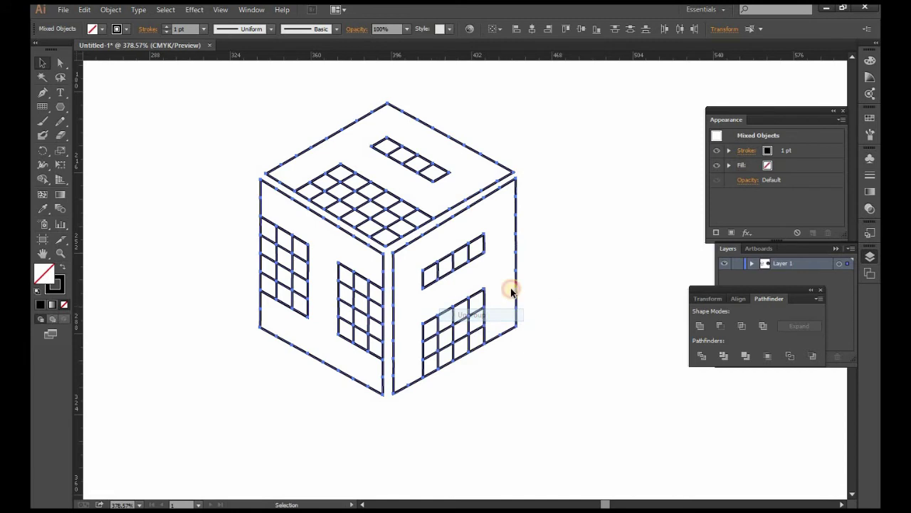
click(545, 291)
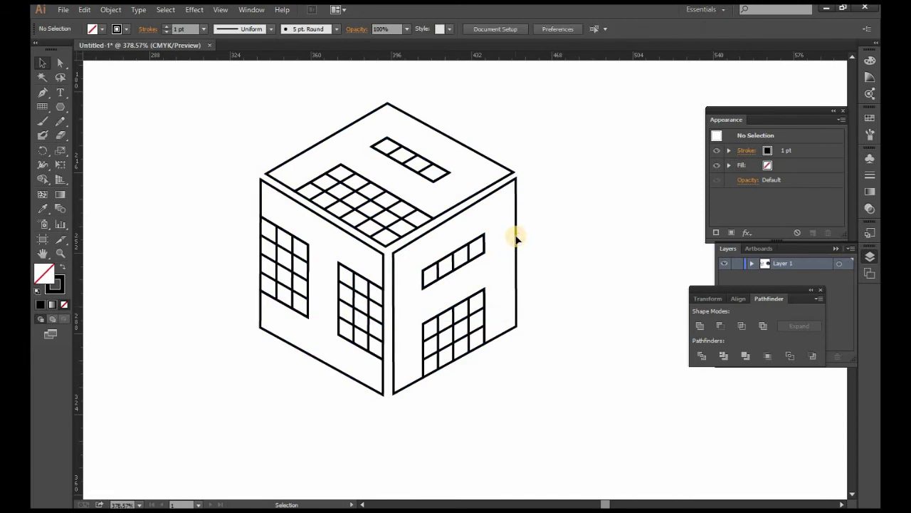
click(517, 239)
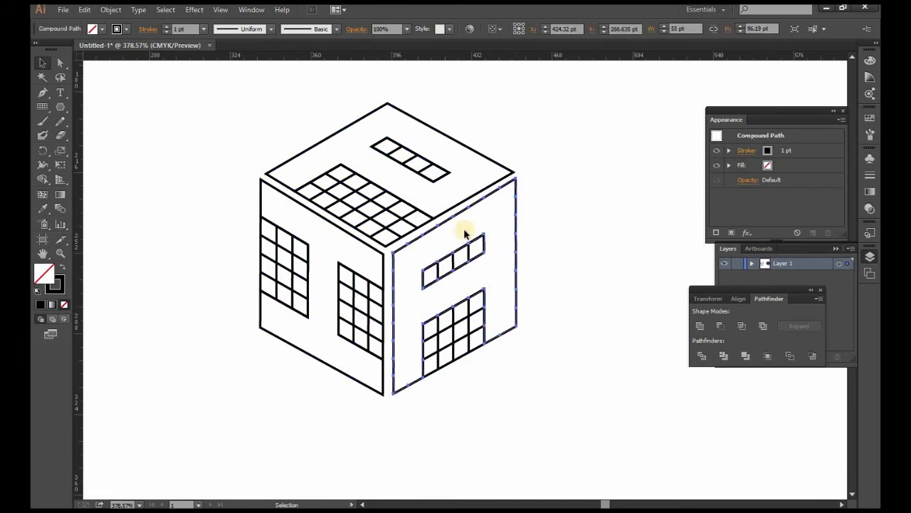
shift+click(446, 177)
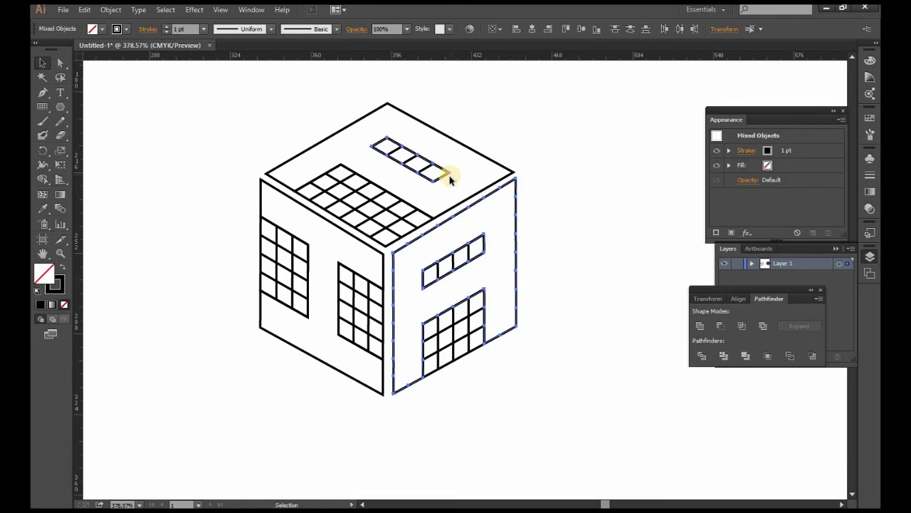
Step: Select the three letter faces and drag them away from the leftover grid cells
click(559, 157)
click(508, 173)
shift+click(516, 191)
shift+click(343, 267)
shift+click(342, 267)
shift+click(304, 245)
click(344, 224)
click(301, 187)
click(291, 190)
shift+click(264, 215)
shift+click(391, 280)
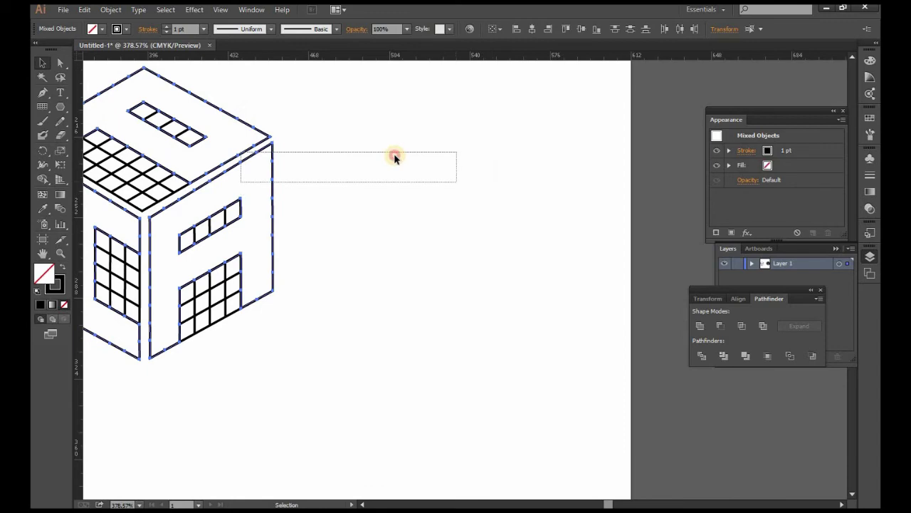
drag(265, 142, 516, 304)
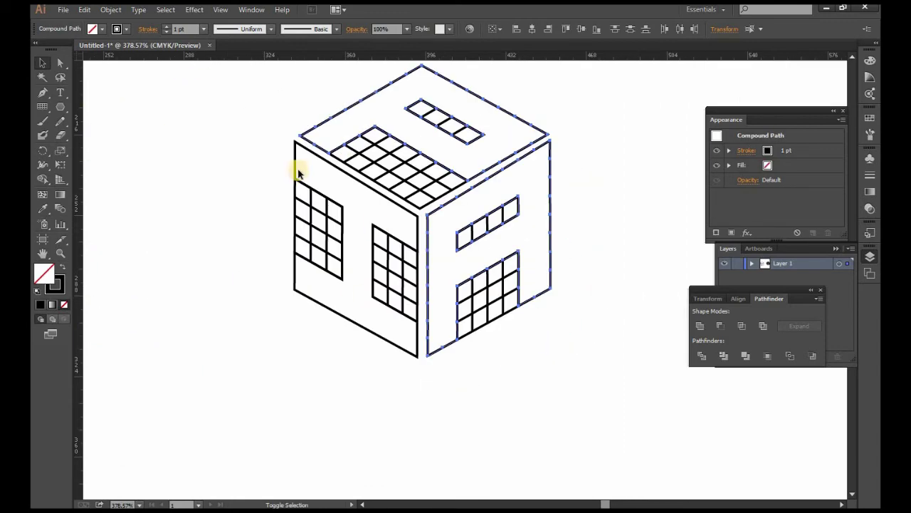
Step: Move the letter faces clear and delete all the leftover grid cells
mouse_move(545, 209)
mouse_down()
mouse_move(190, 183)
mouse_move(261, 271)
mouse_move(235, 270)
mouse_move(602, 301)
mouse_move(591, 306)
mouse_up()
shift+click(261, 285)
mouse_move(431, 264)
mouse_down()
mouse_move(311, 193)
mouse_move(324, 229)
mouse_up()
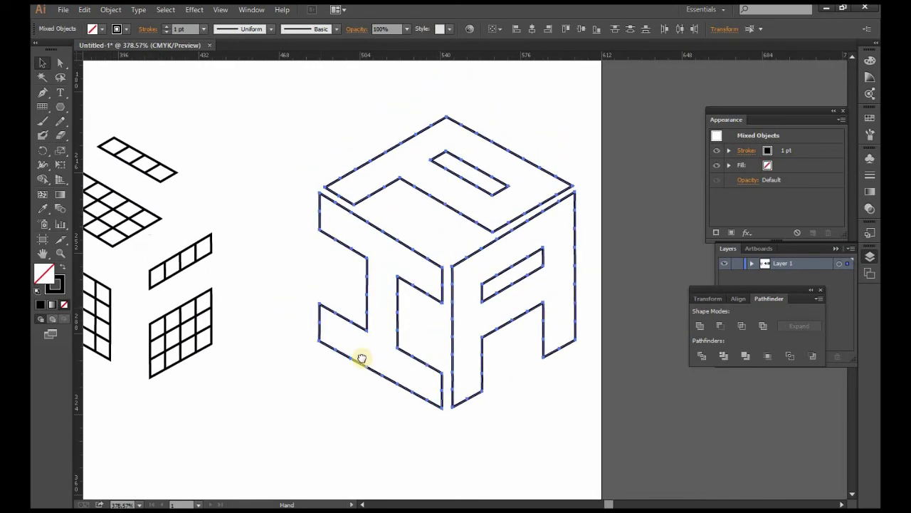
drag(255, 213, 486, 255)
mouse_move(199, 162)
mouse_down()
mouse_move(485, 413)
mouse_move(489, 401)
mouse_up()
key(Delete)
Step: Move the P, H, A letter cube back left on the artboard and select it
mouse_move(338, 315)
mouse_down()
mouse_move(338, 139)
mouse_move(631, 463)
mouse_move(600, 431)
mouse_move(541, 305)
mouse_up()
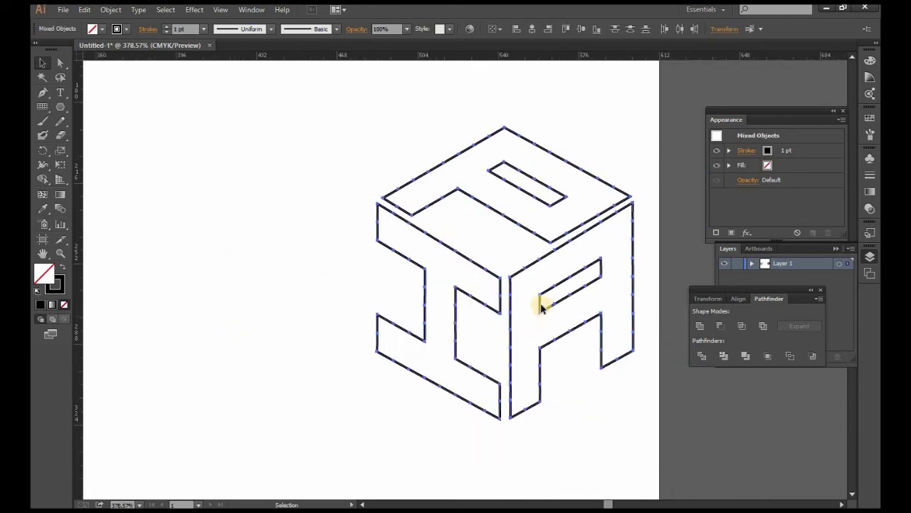
drag(334, 171, 631, 470)
shift+click(552, 245)
drag(391, 255, 170, 261)
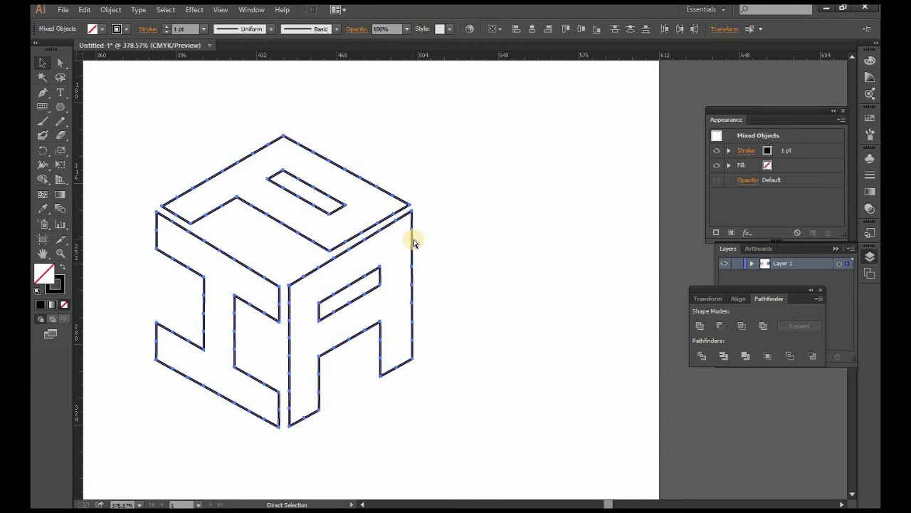
mouse_move(121, 134)
mouse_down()
mouse_move(376, 309)
mouse_move(403, 346)
mouse_move(460, 262)
mouse_up()
Step: Fill the top P face cyan and the left H face magenta
click(373, 197)
click(274, 175)
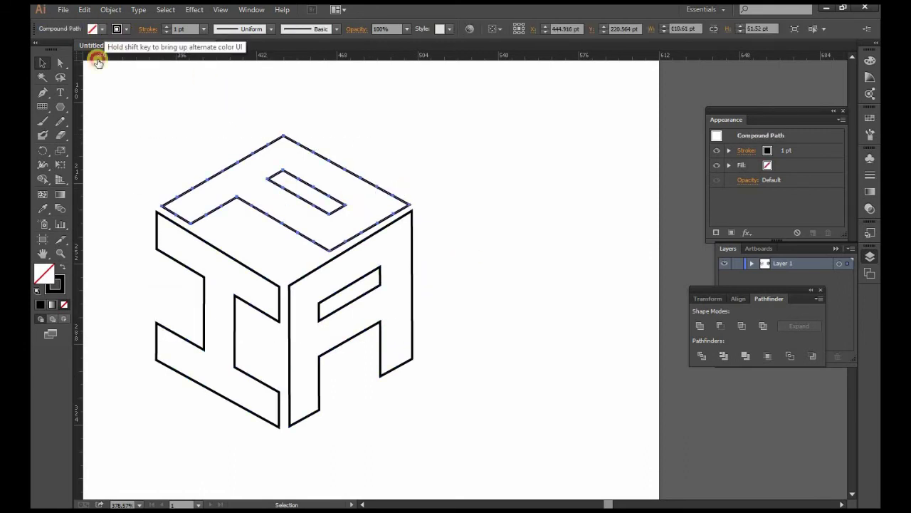
click(101, 29)
click(95, 49)
click(346, 178)
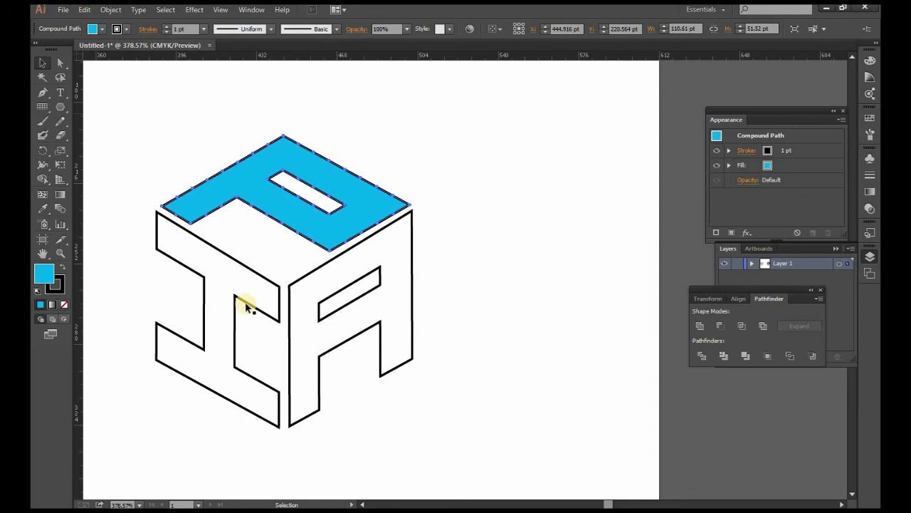
click(237, 279)
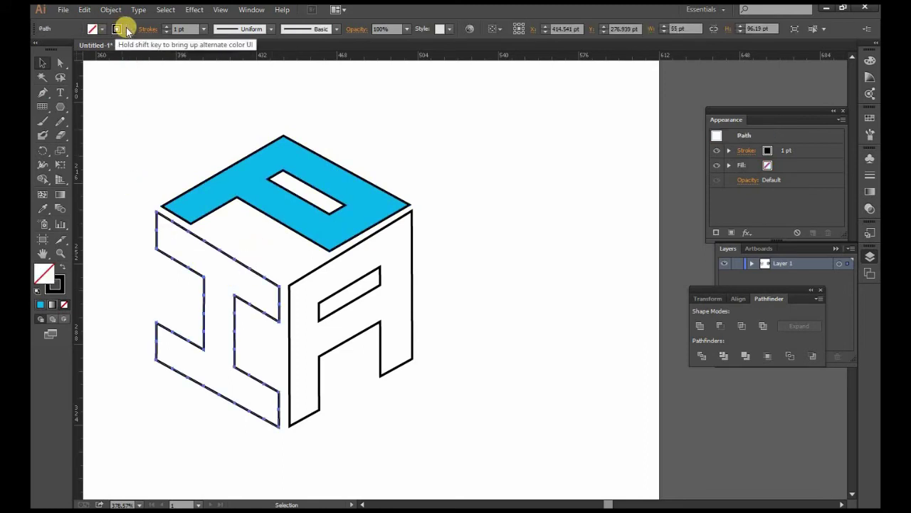
click(101, 29)
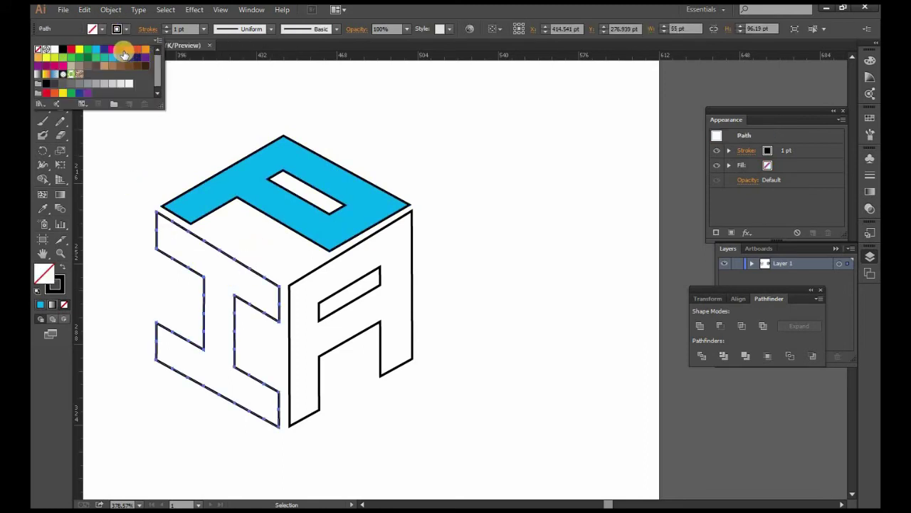
click(120, 49)
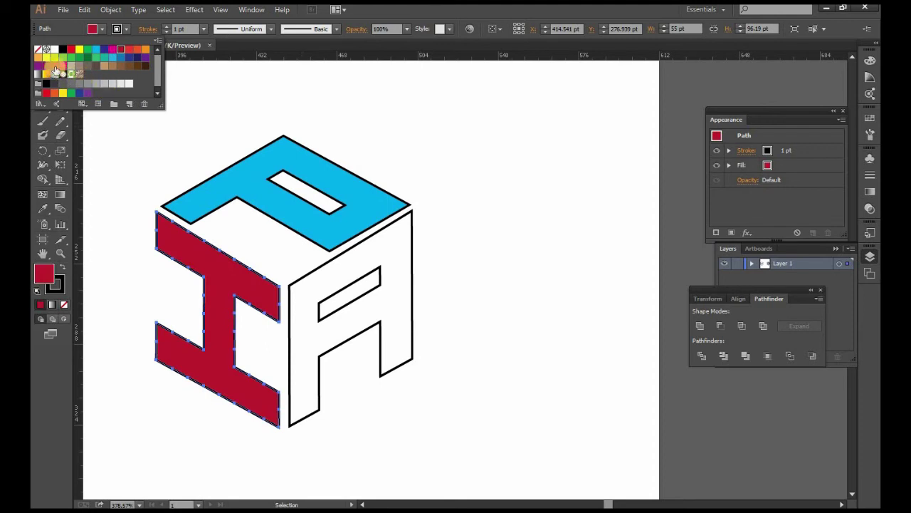
click(376, 124)
Step: Fill the right A face orange and set the stroke of all three faces to None
drag(407, 228, 448, 268)
click(101, 29)
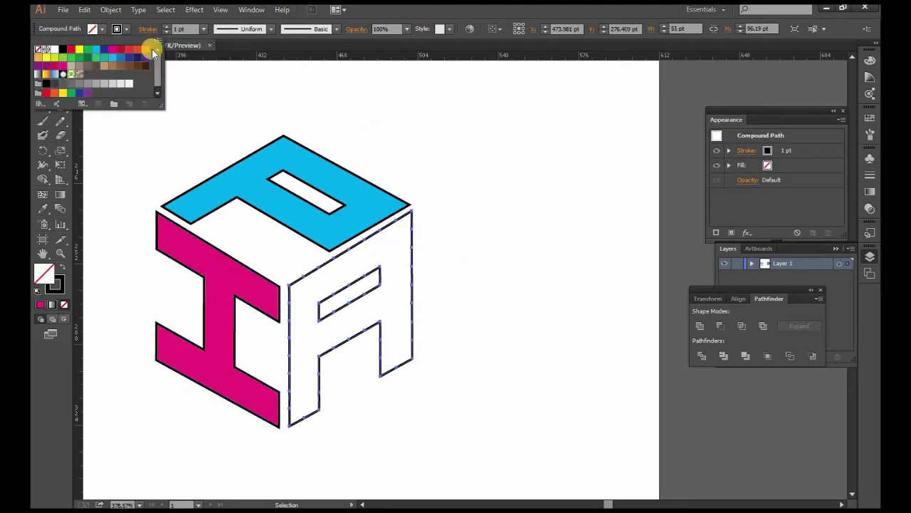
click(388, 137)
drag(147, 151, 313, 349)
click(118, 29)
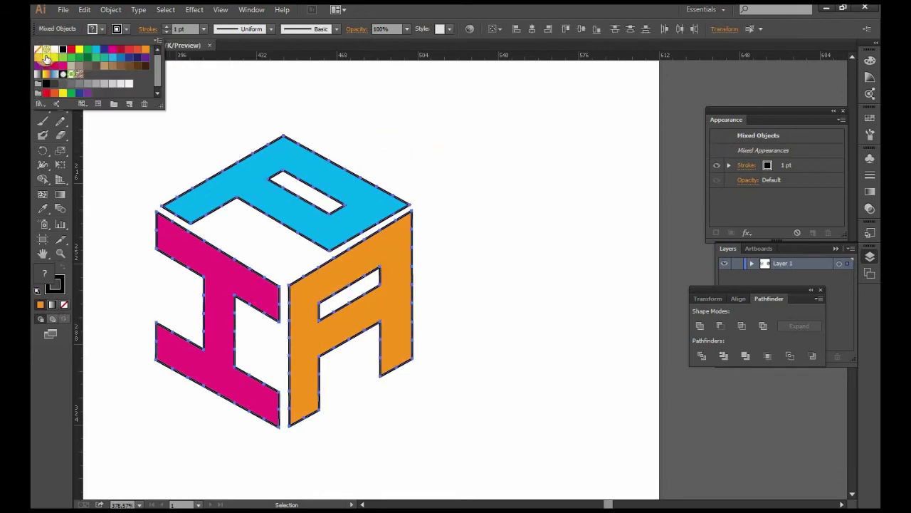
click(38, 49)
click(414, 138)
click(432, 366)
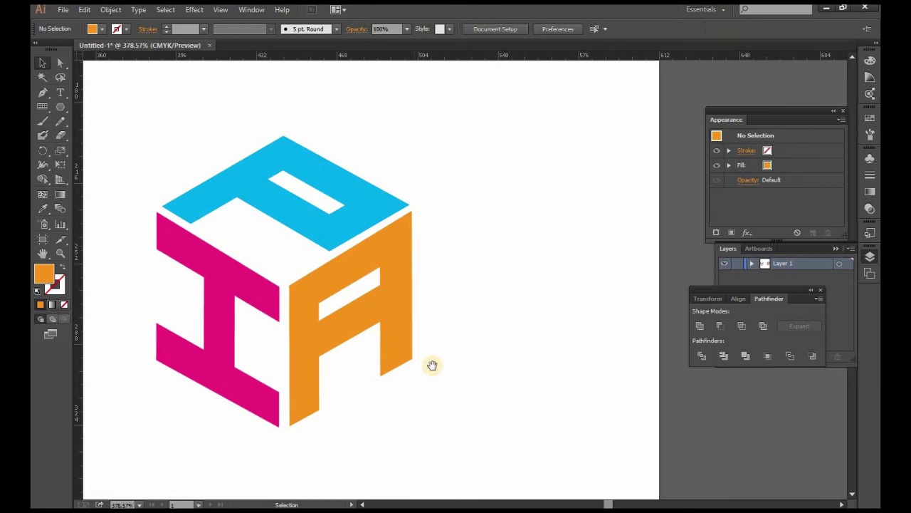
Step: Select the cube's letter faces and switch to the Delete Anchor Point Tool
drag(513, 389, 616, 364)
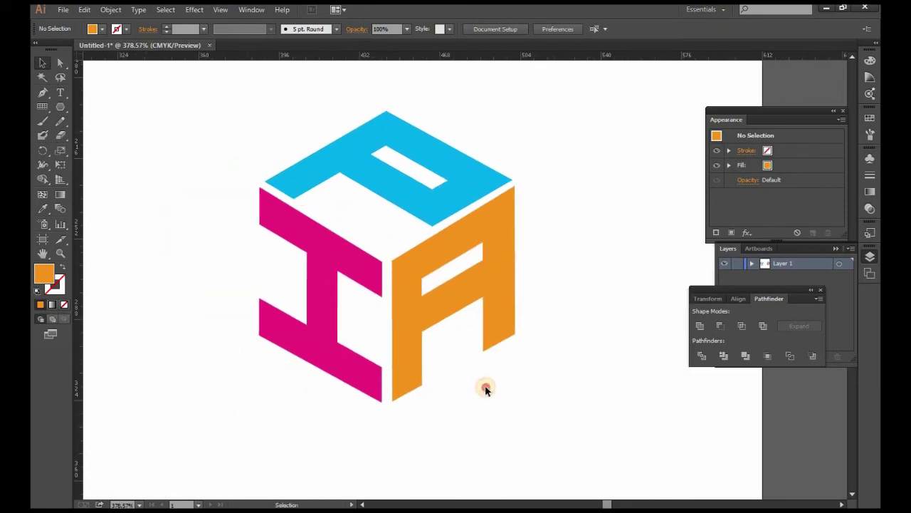
drag(485, 389, 247, 125)
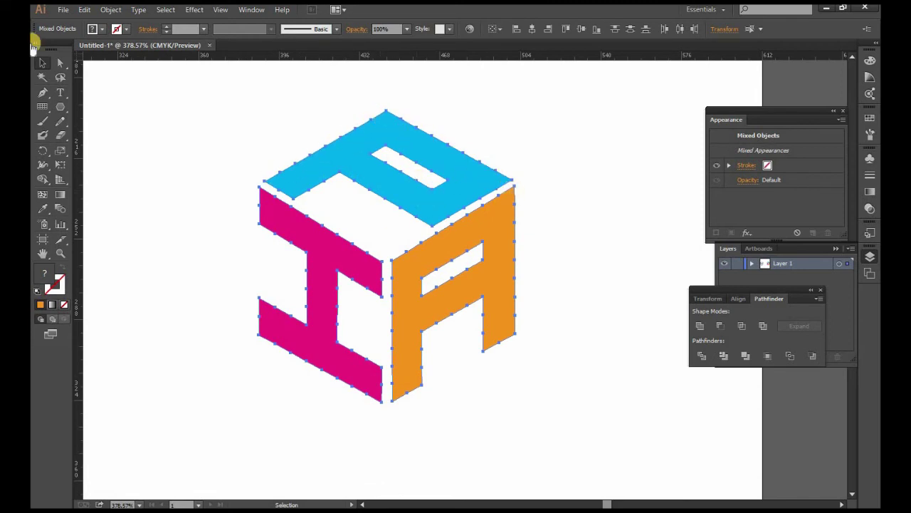
drag(43, 99, 118, 123)
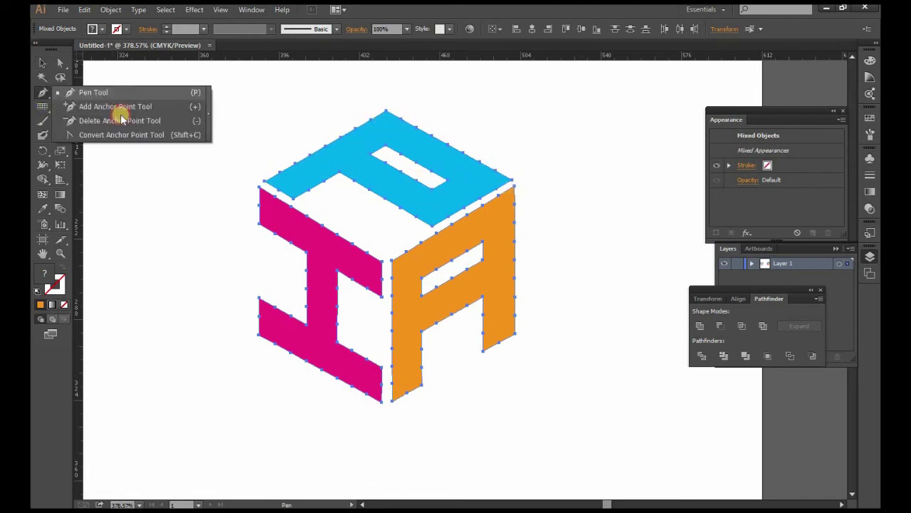
drag(118, 122, 146, 126)
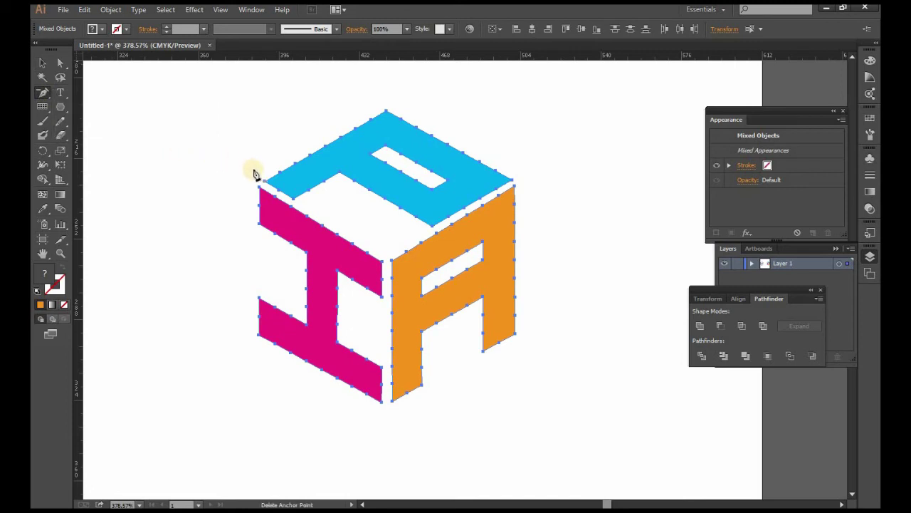
click(289, 167)
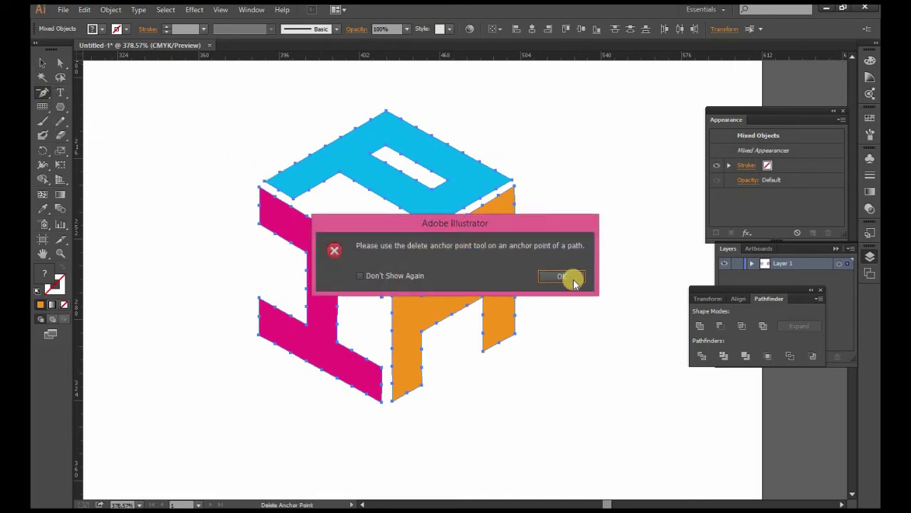
key(Return)
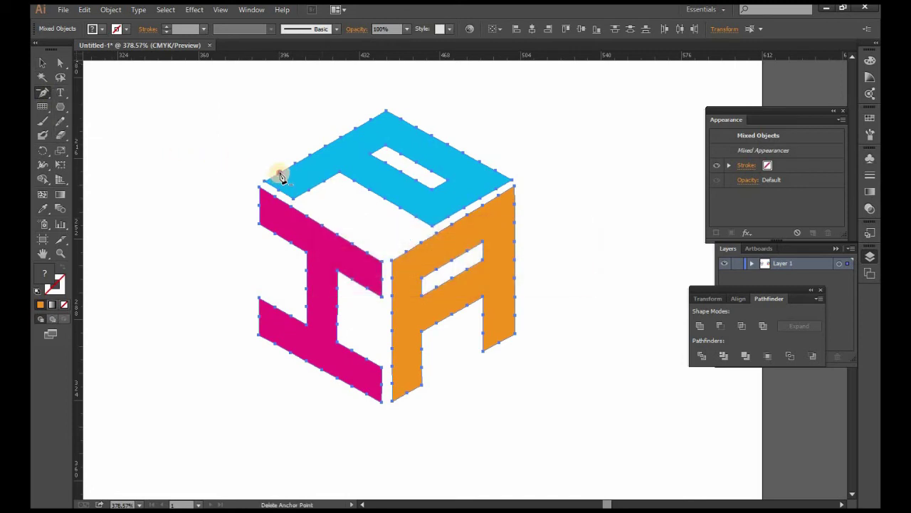
Step: Delete the redundant anchor points along the blue P's upper and lower edges
click(292, 167)
key(ctrl+plus)
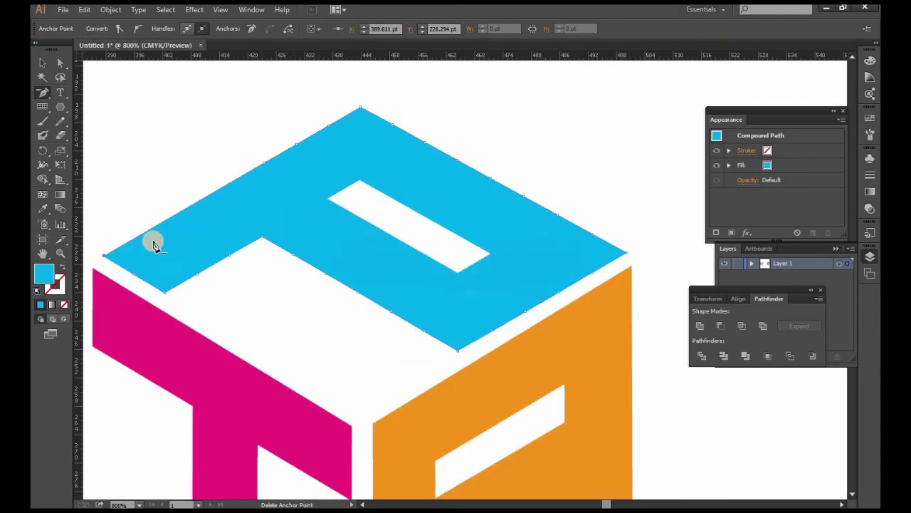
key(ctrl+plus)
click(312, 202)
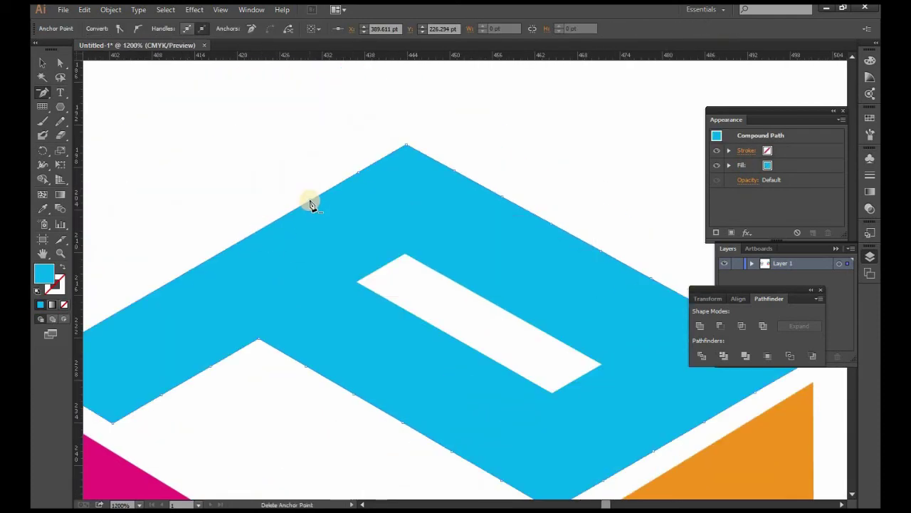
scroll(498, 197, right, 5)
click(403, 150)
click(465, 177)
click(517, 207)
click(569, 234)
click(419, 379)
click(317, 381)
click(267, 351)
drag(266, 352, 426, 284)
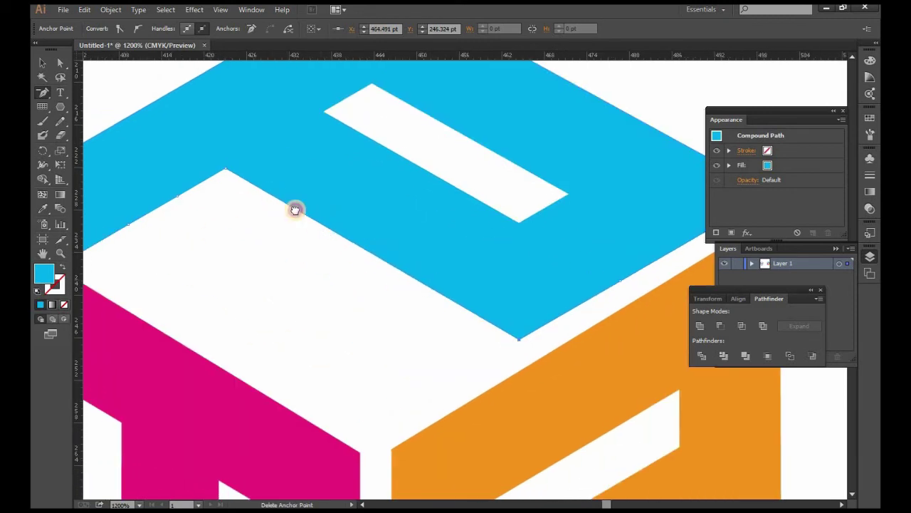
scroll(212, 207, down, 1)
scroll(321, 228, down, 5)
Step: Remove the extra anchor points along the magenta H's top edge and stem edges
key(ctrl+minus)
key(ctrl+plus)
ctrl+click(306, 138)
click(377, 165)
click(425, 195)
click(474, 224)
click(521, 254)
click(569, 282)
click(568, 394)
click(521, 365)
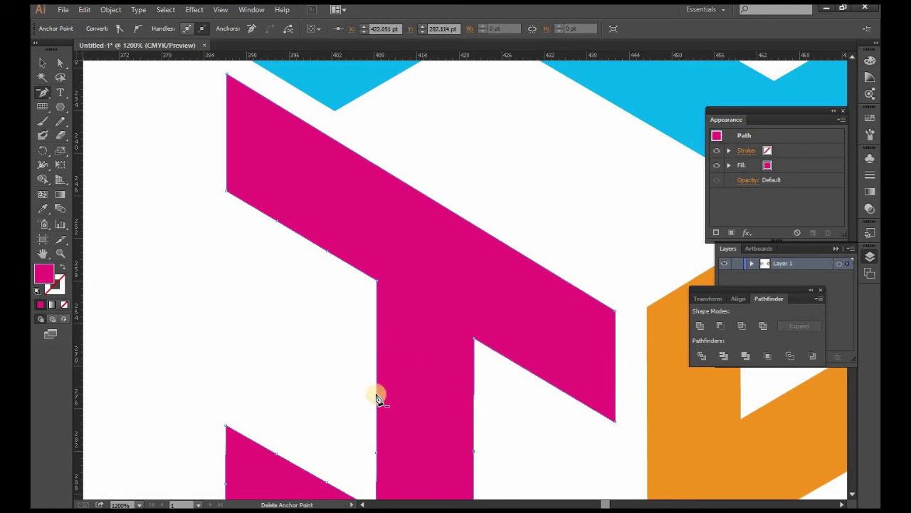
Step: Delete the remaining anchors on the H's diagonal edges and lower arm
click(327, 252)
scroll(463, 433, down, 2)
scroll(464, 433, down, 3)
click(276, 255)
click(225, 285)
click(278, 371)
click(327, 398)
click(376, 427)
click(425, 454)
scroll(470, 482, down, 3)
scroll(470, 482, right, 2)
click(485, 423)
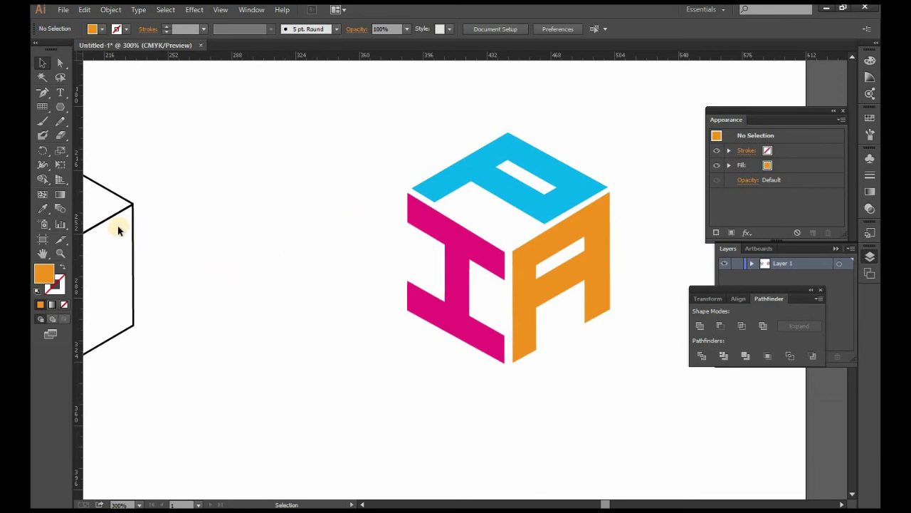
Step: Select every face of the spare outline cube and Unite them into one hexagon
drag(183, 231, 246, 301)
scroll(370, 385, left, 3)
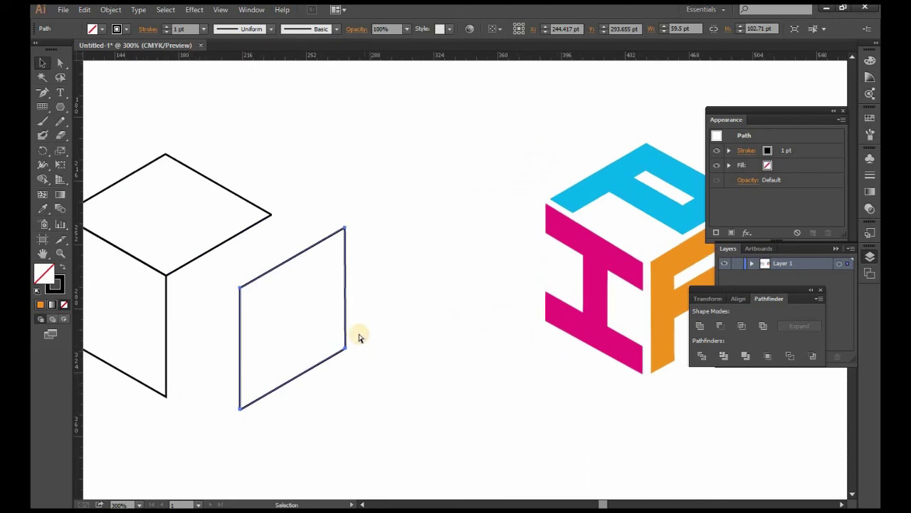
key(ctrl+z)
scroll(496, 309, left, 3)
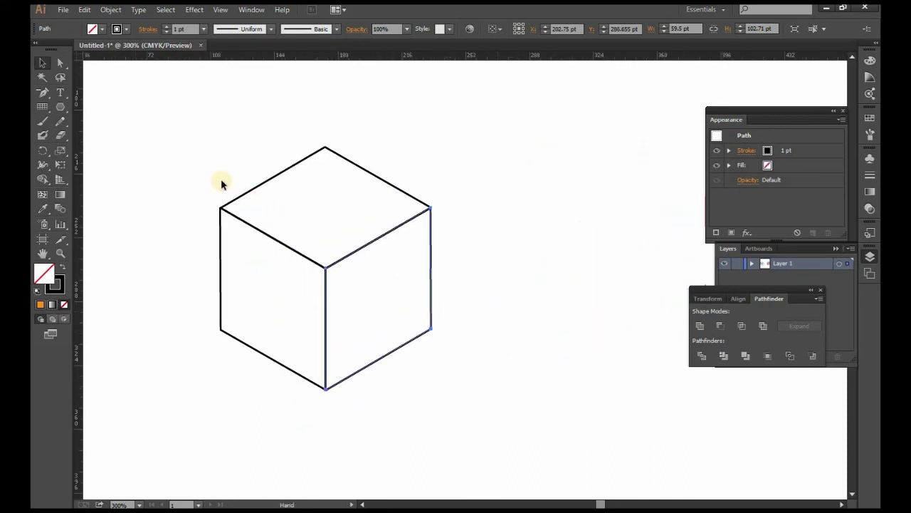
key(ctrl+a)
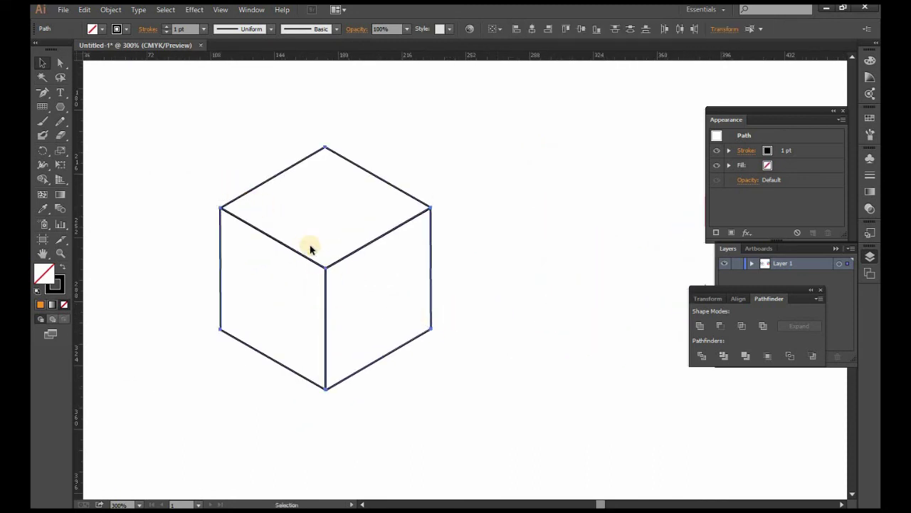
click(703, 326)
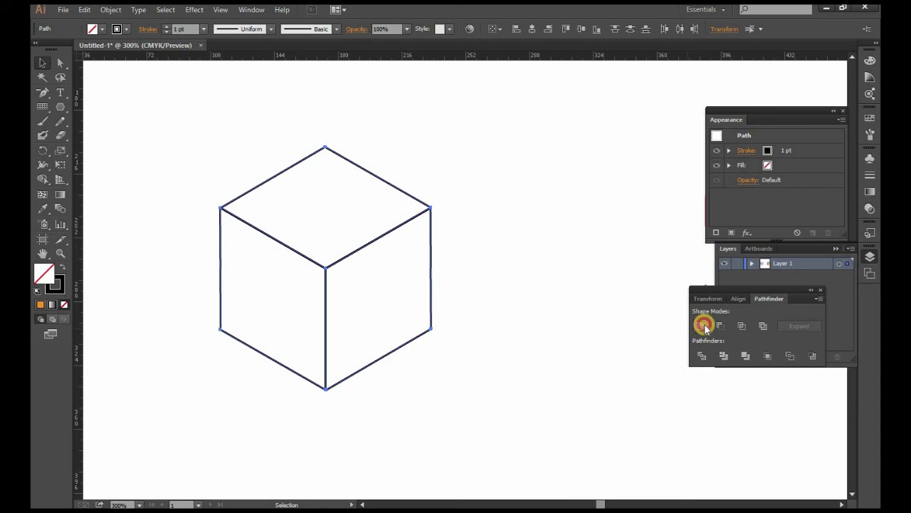
click(704, 326)
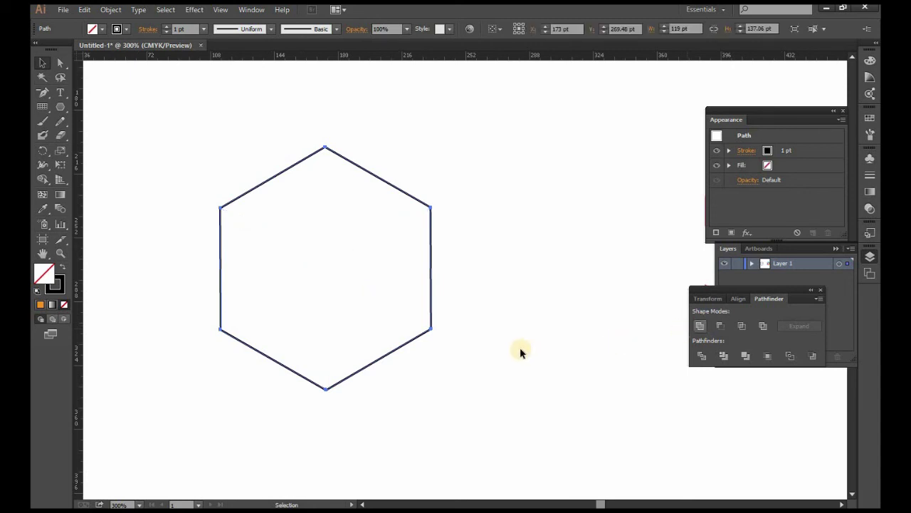
click(558, 289)
drag(382, 299, 341, 307)
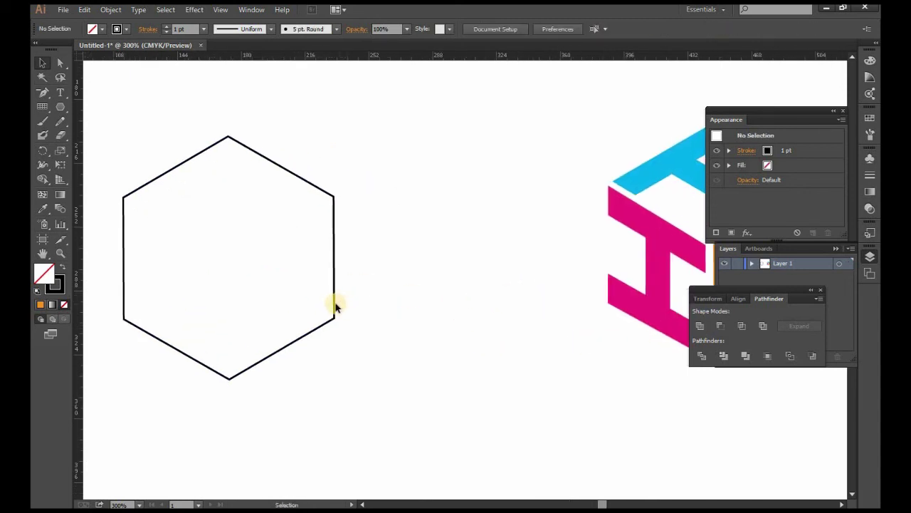
Step: Move the hexagon outline so it frames the coloured P-H-A cube
drag(509, 313, 330, 288)
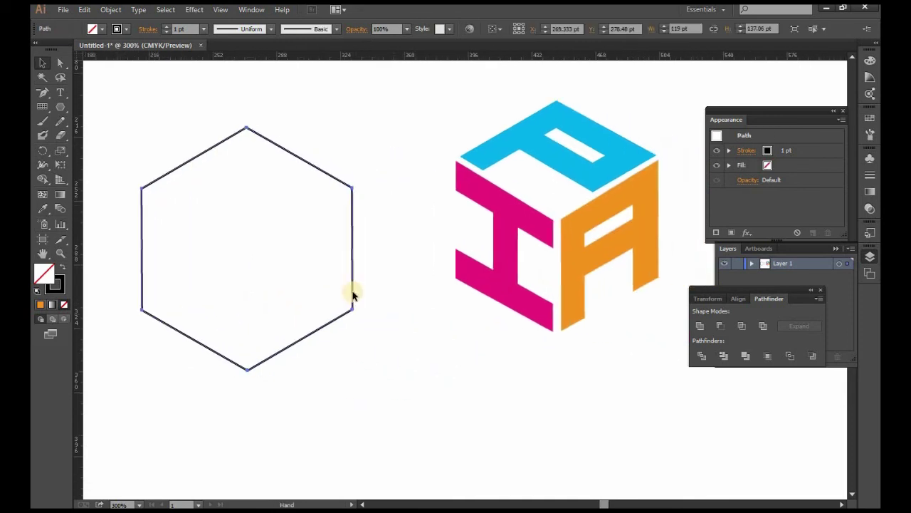
click(329, 288)
drag(614, 243, 641, 255)
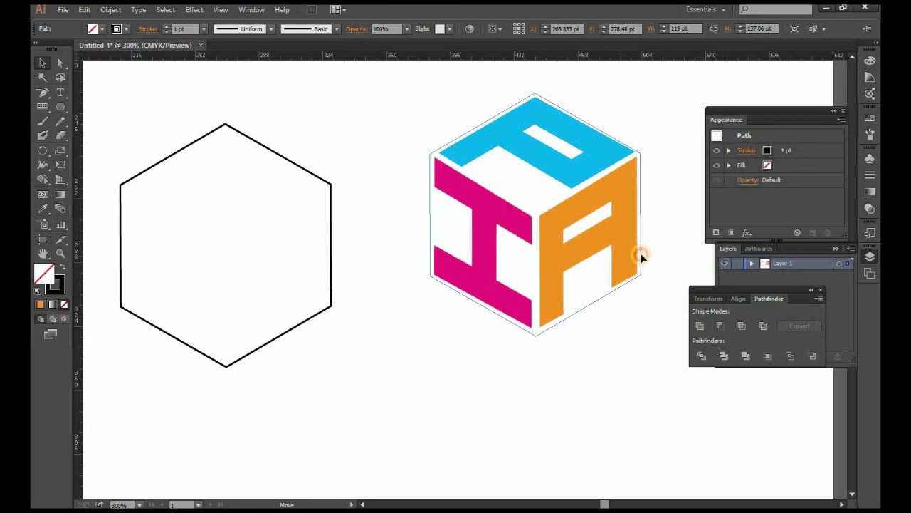
drag(641, 253, 641, 253)
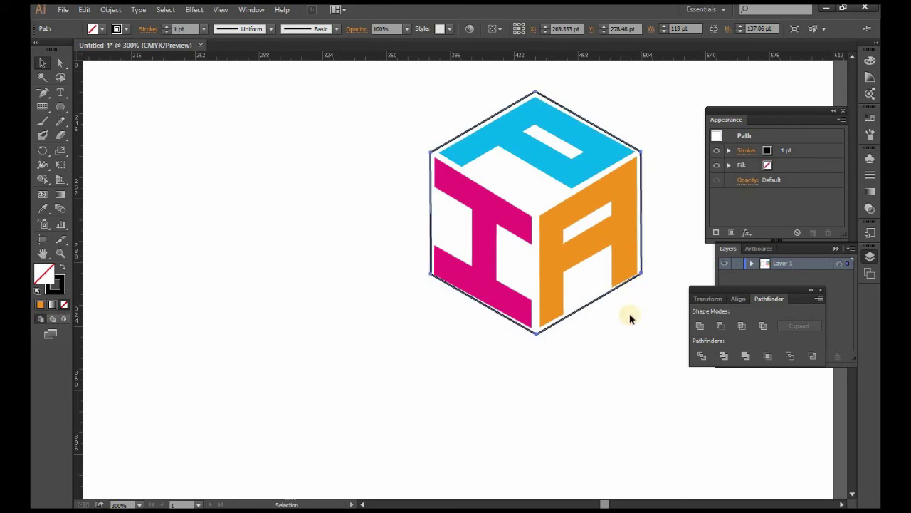
Step: Set the hexagon's stroke colour to orange
click(125, 29)
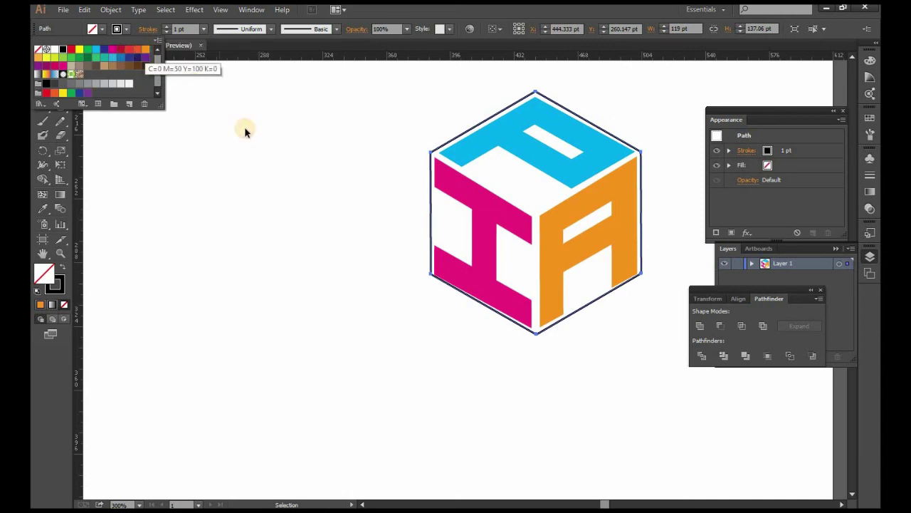
click(458, 332)
drag(565, 381, 449, 380)
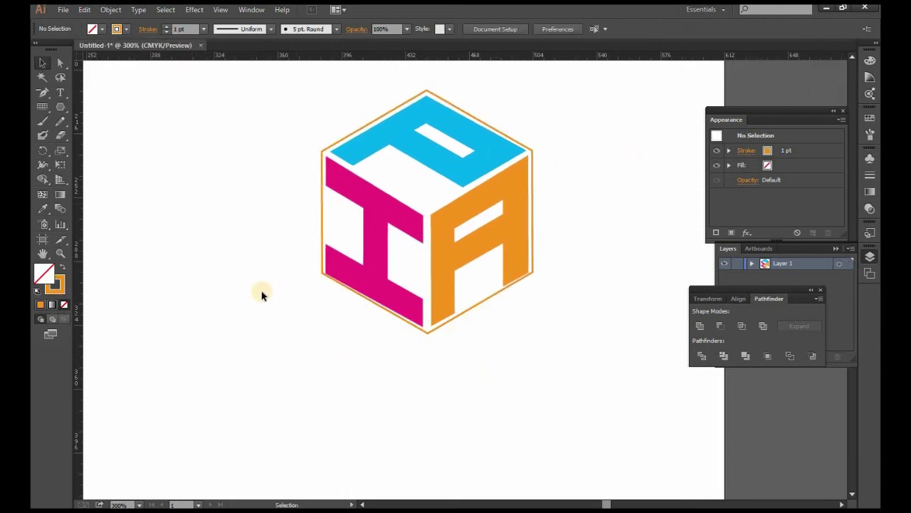